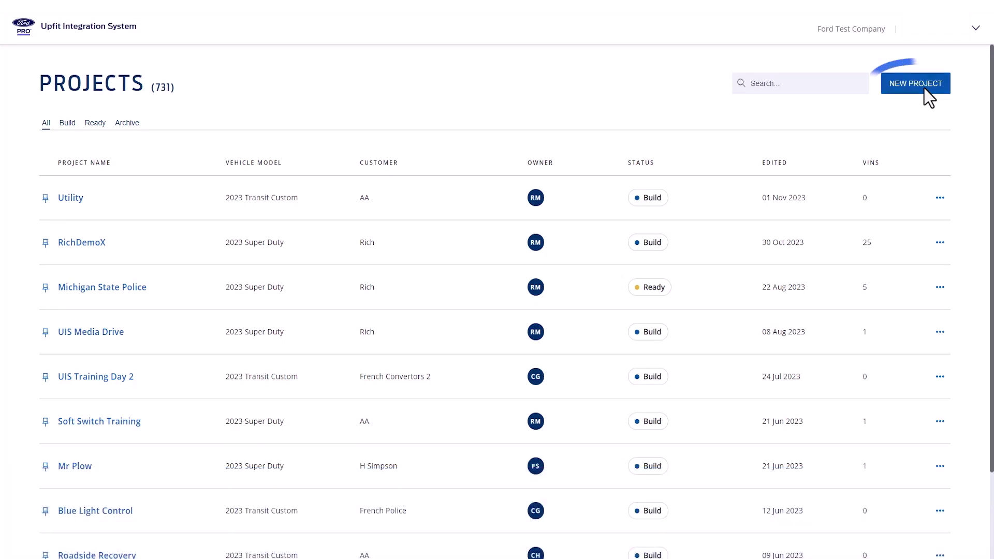
Step: Create and save project 'Adv Logic 1' for a customer with the 2023 Super Duty model
click(924, 88)
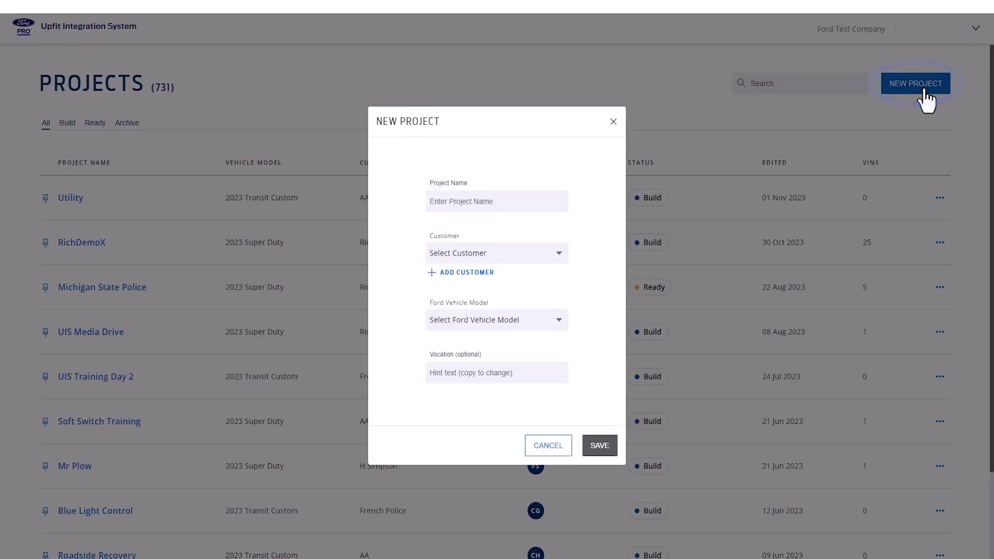
click(485, 207)
text(Adv Logic 1)
key(BackSpace)
text(1)
click(496, 257)
click(493, 280)
click(502, 321)
click(497, 342)
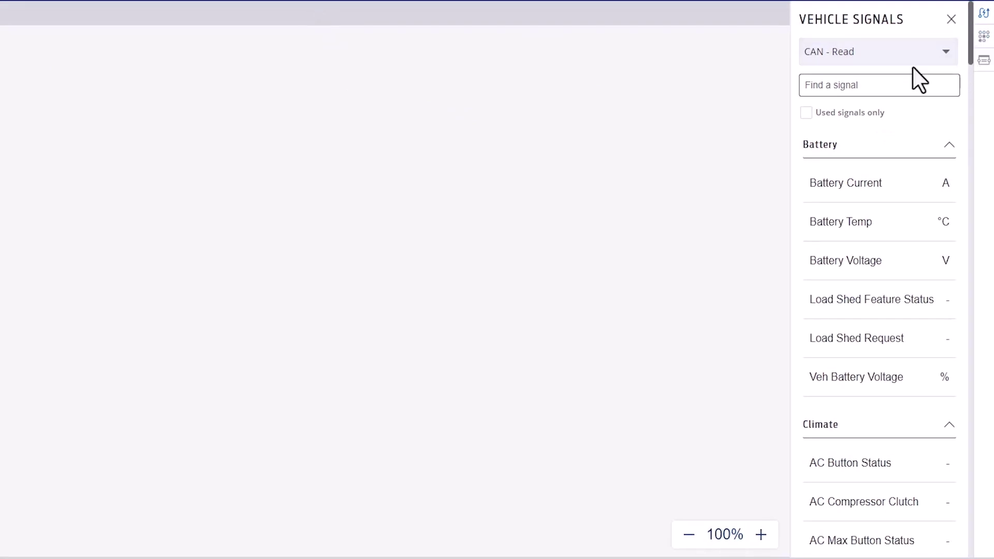
Step: Switch vehicle signals to Touchscreen - Read/Write and enable the touchscreen
click(909, 54)
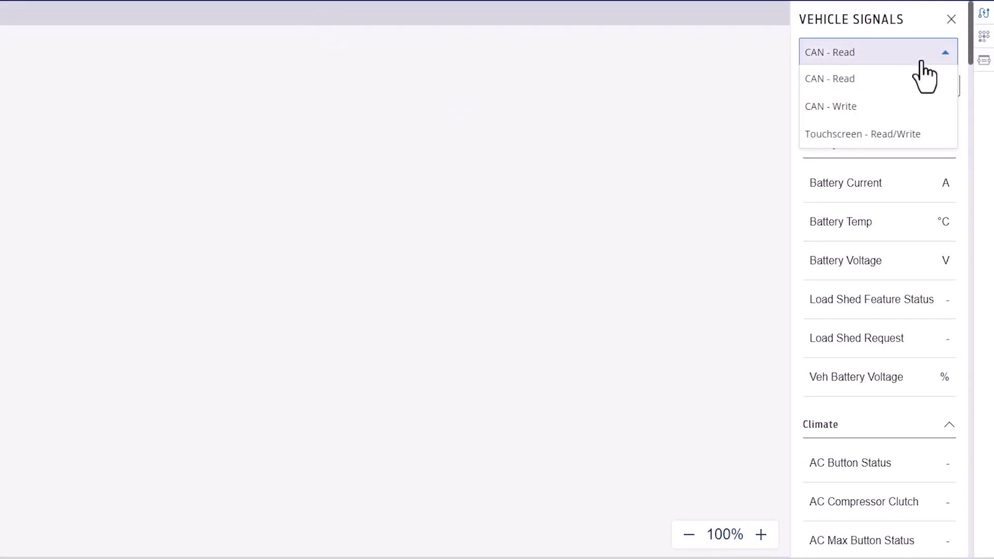
click(878, 134)
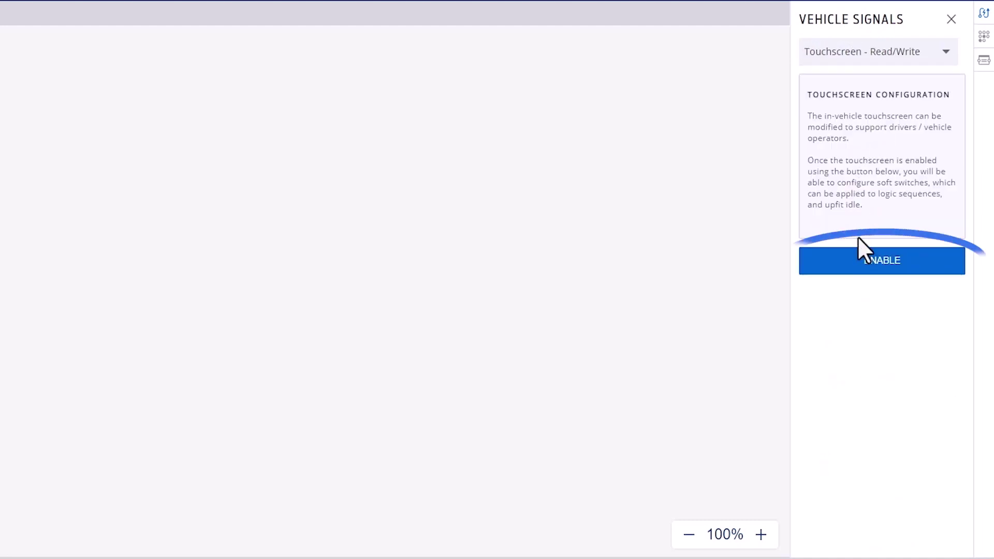
click(860, 269)
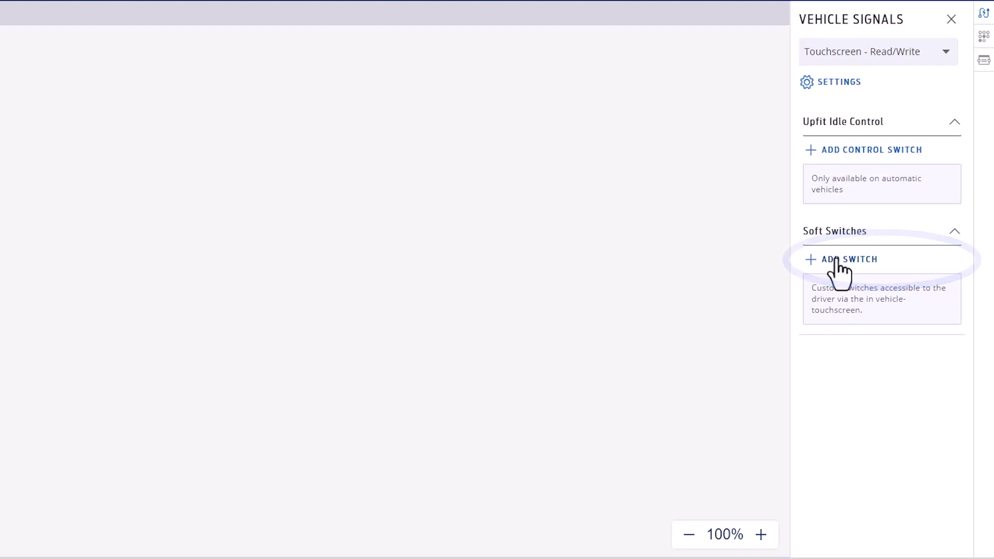
Step: Add a soft switch named 'Strobe Light' with the Working light icon
click(838, 261)
click(830, 301)
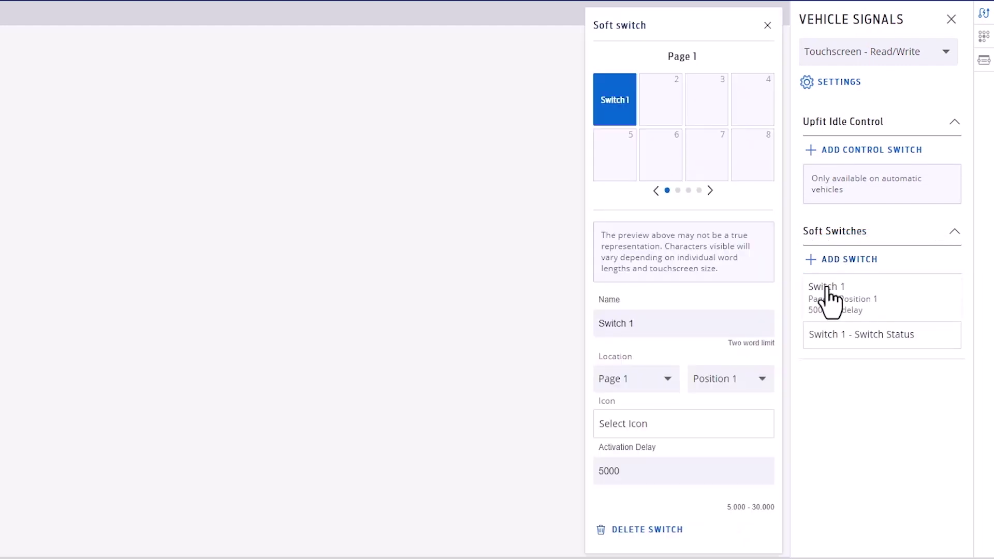
triple_click(651, 325)
text(Strobe Light)
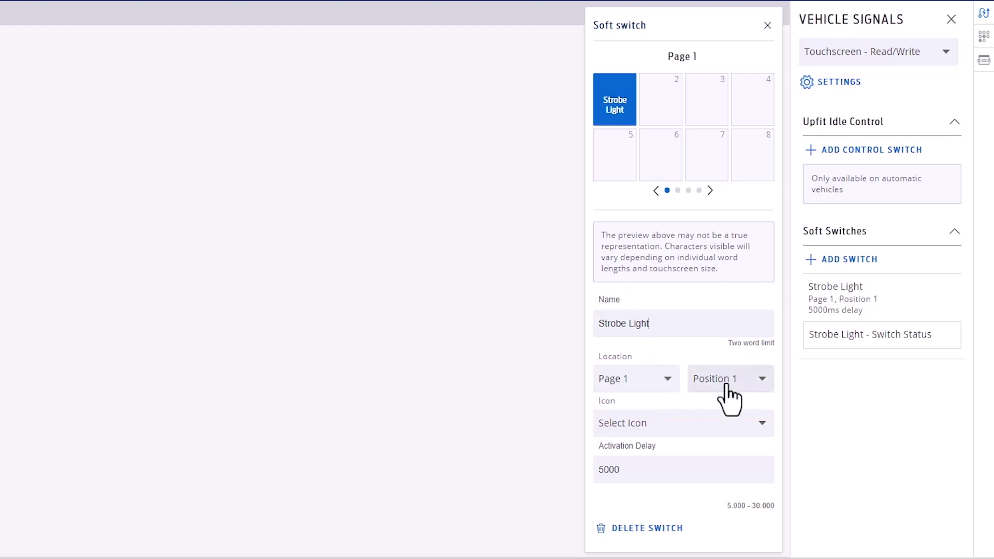
click(668, 426)
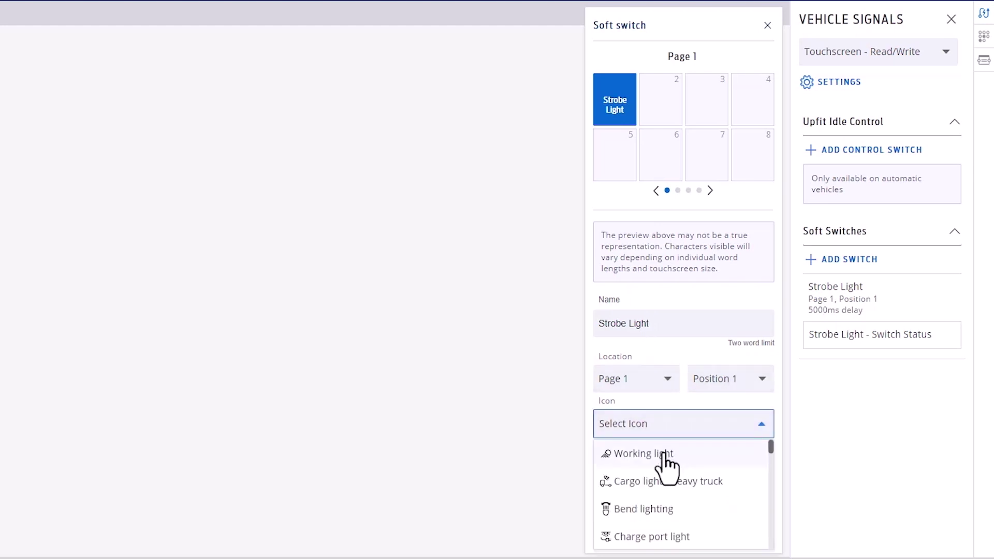
click(665, 453)
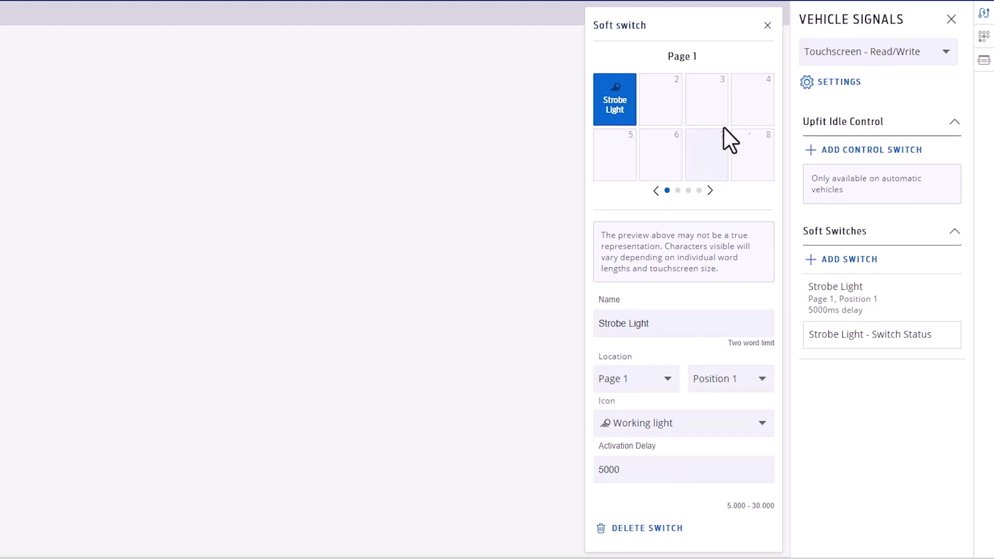
click(768, 26)
Step: Place the Strobe Light toggle and its Switch Status nodes on the sequence
drag(835, 293, 298, 233)
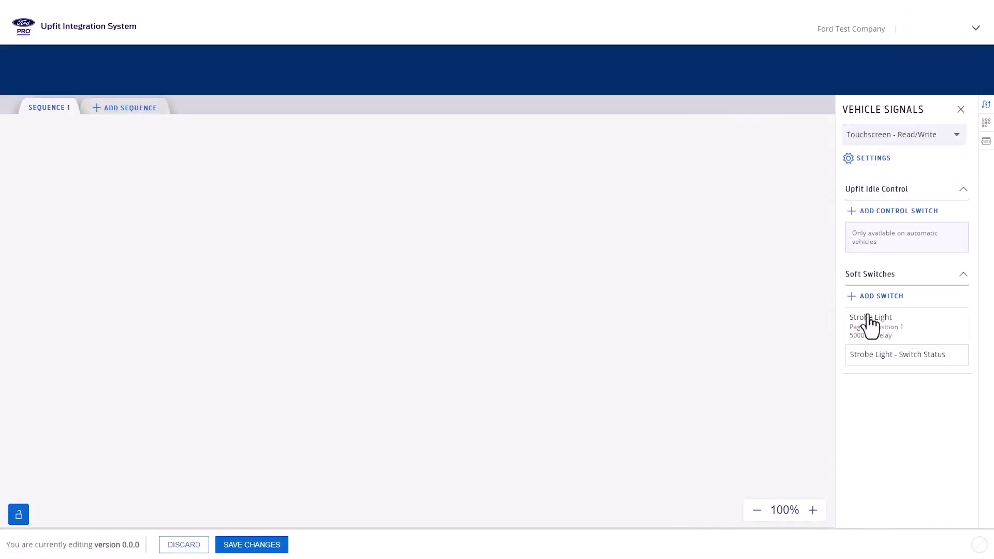
drag(455, 274, 76, 167)
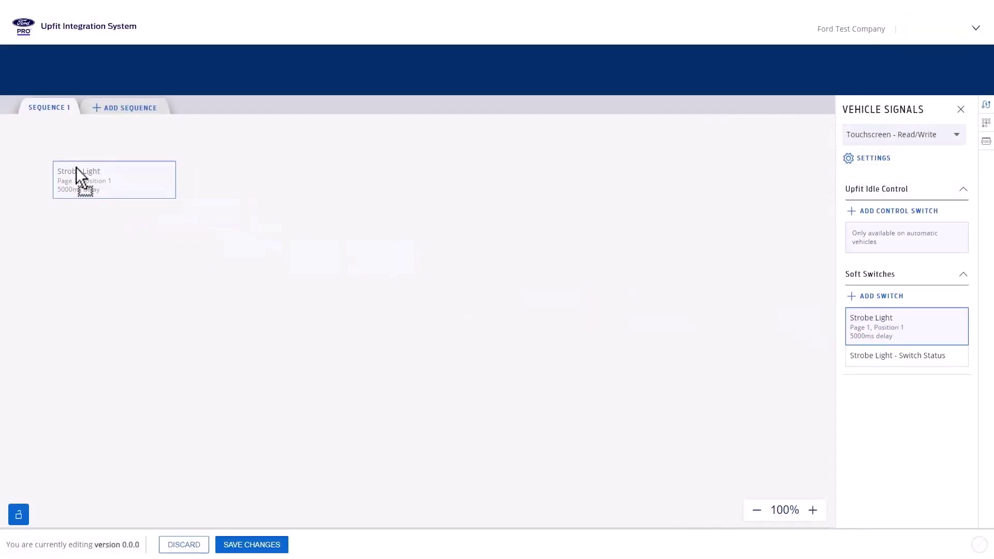
drag(905, 357, 384, 402)
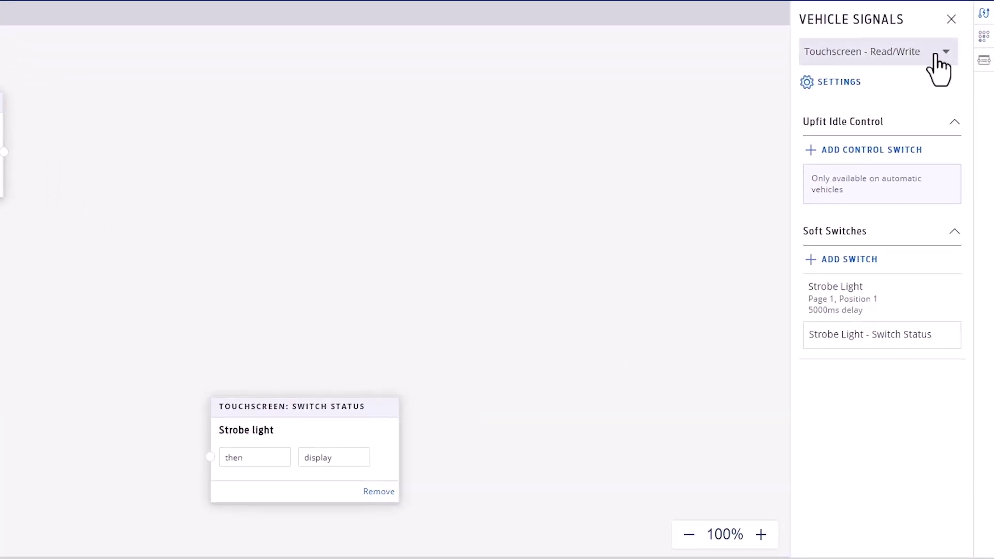
Step: From CAN - Read, search 'rpm' and add two Engine Speed RPM nodes
click(939, 58)
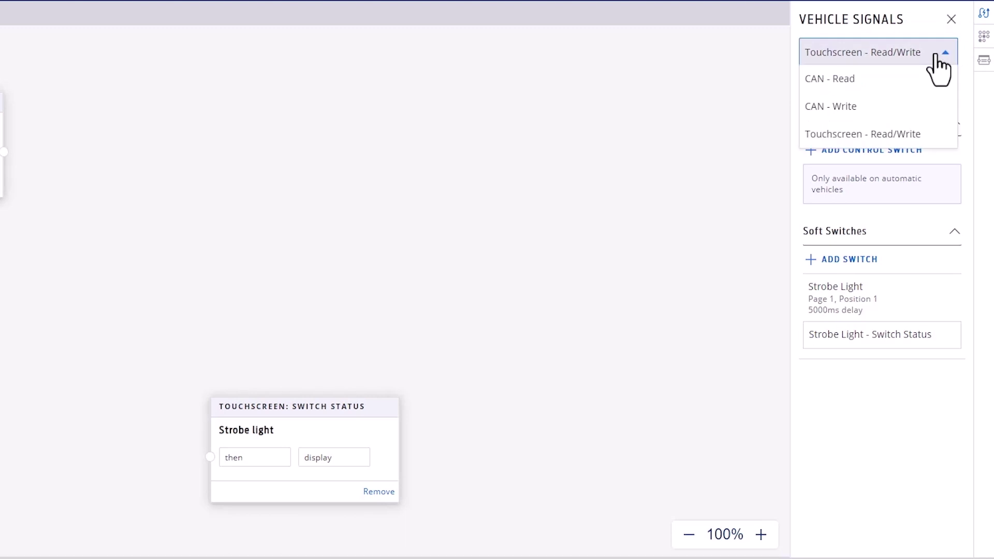
click(878, 78)
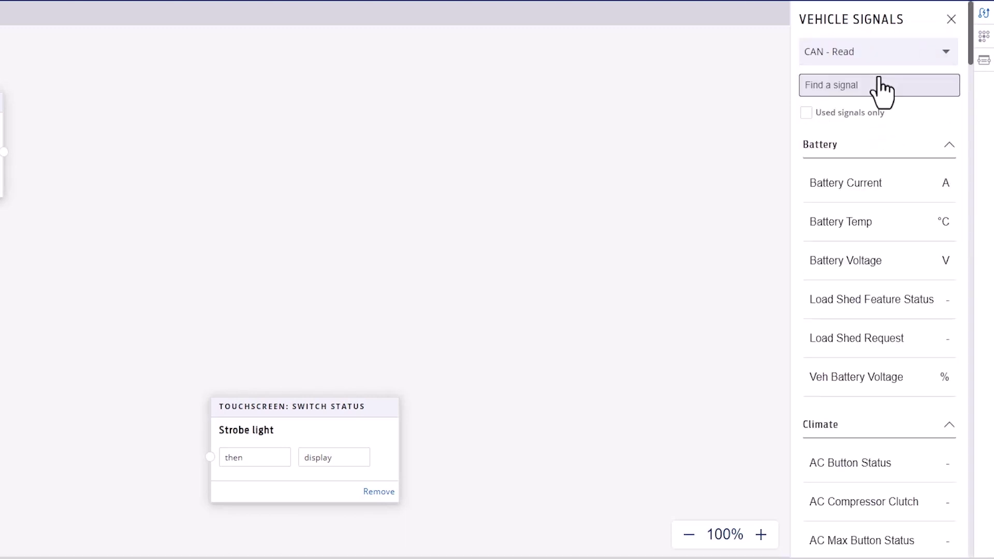
click(866, 88)
text(rpm)
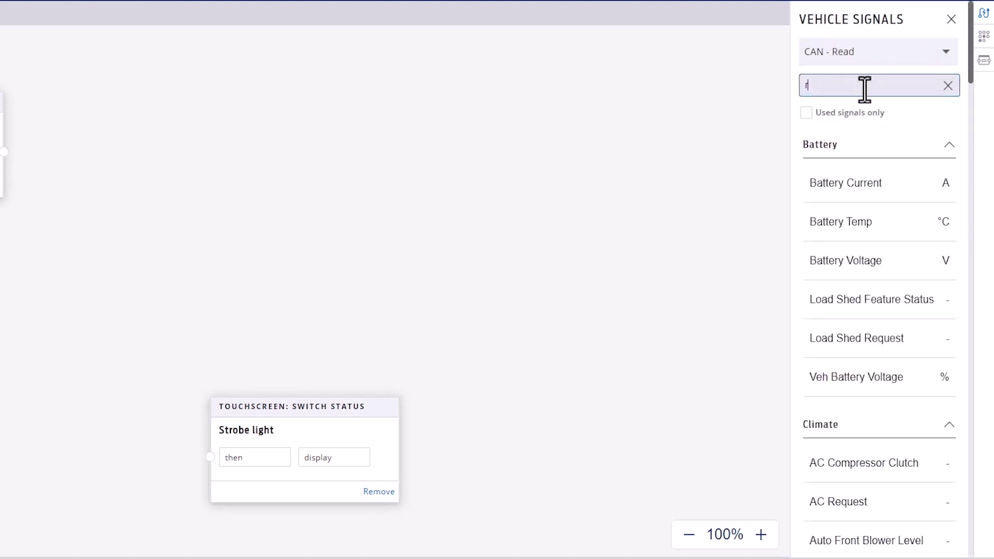
drag(865, 187, 445, 154)
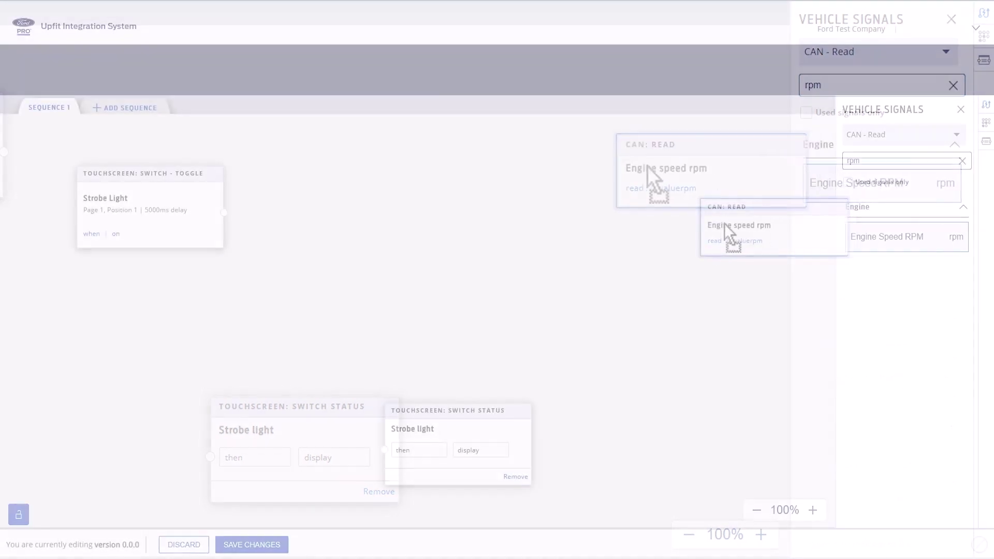
drag(567, 214, 321, 197)
drag(872, 238, 122, 429)
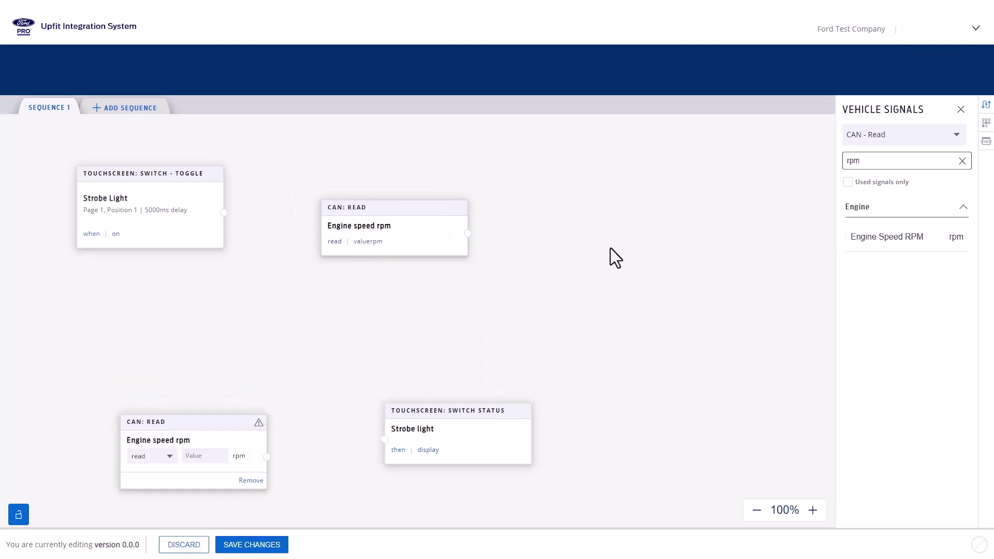
Step: Set the upper engine speed node to trigger when below 1000 rpm
click(379, 234)
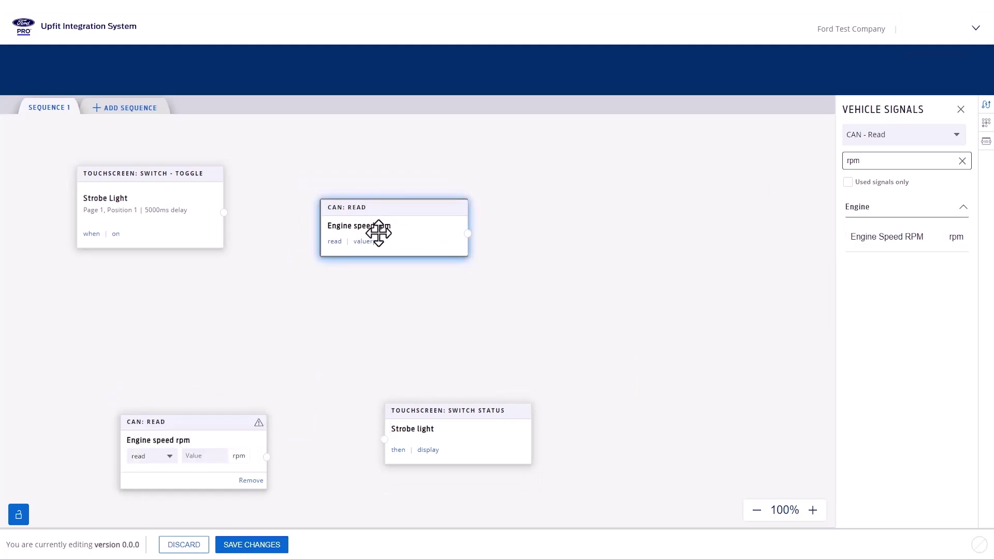
click(386, 244)
click(371, 246)
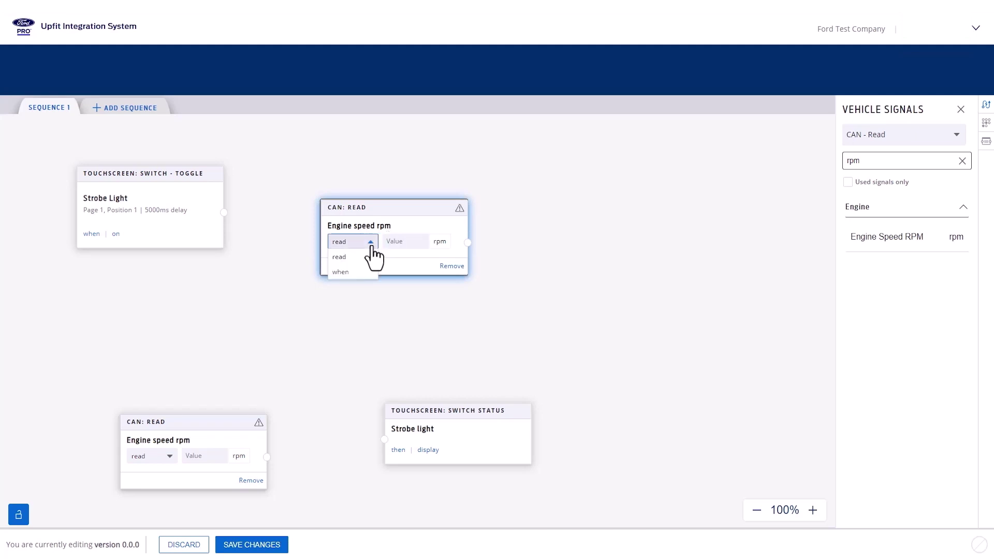
click(354, 272)
click(402, 248)
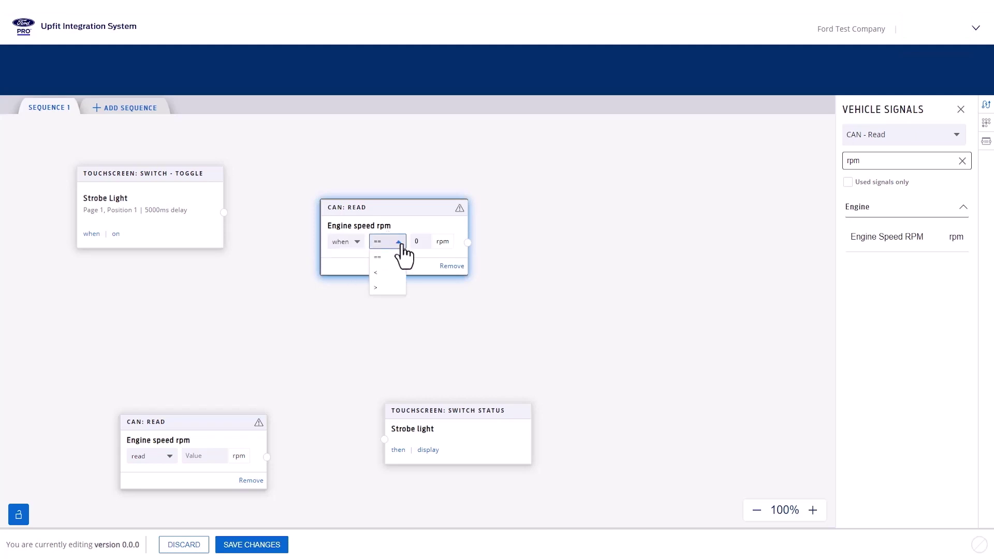
click(395, 273)
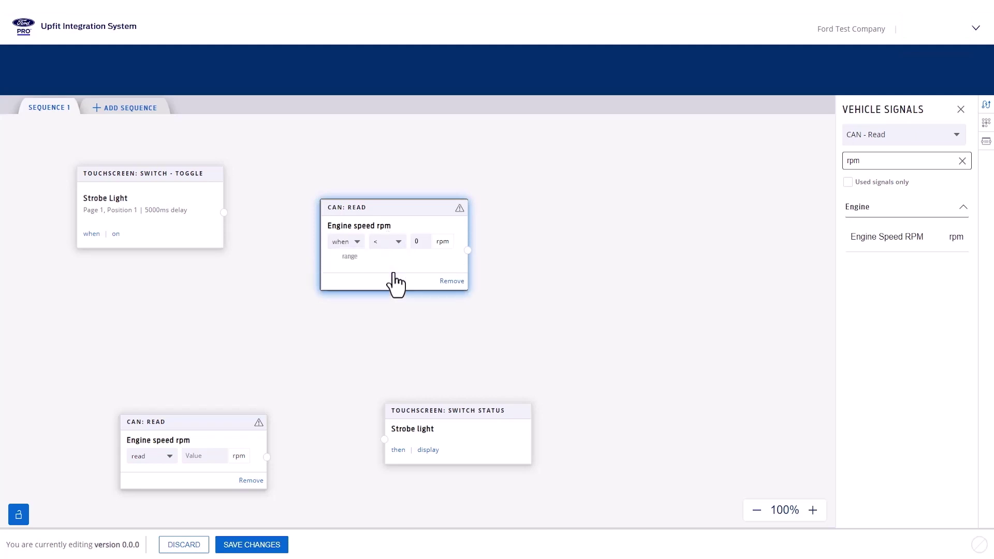
double_click(419, 241)
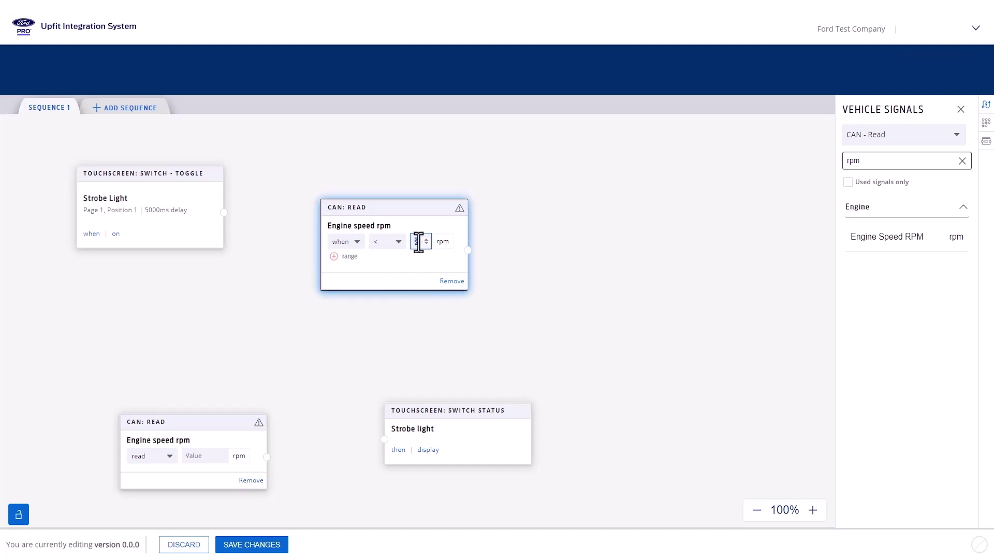
click(515, 244)
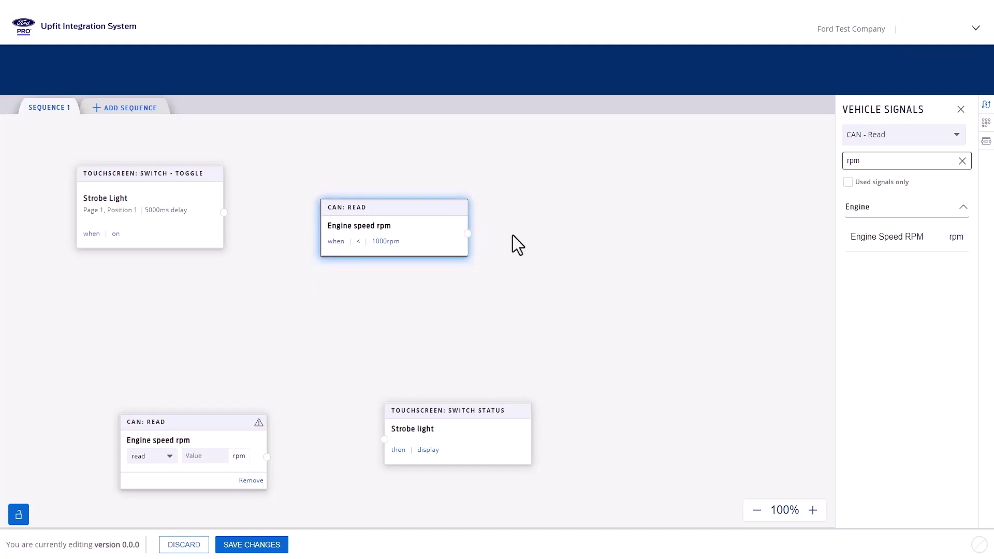
Step: Set the lower engine speed node to trigger when above 1500 rpm
click(196, 459)
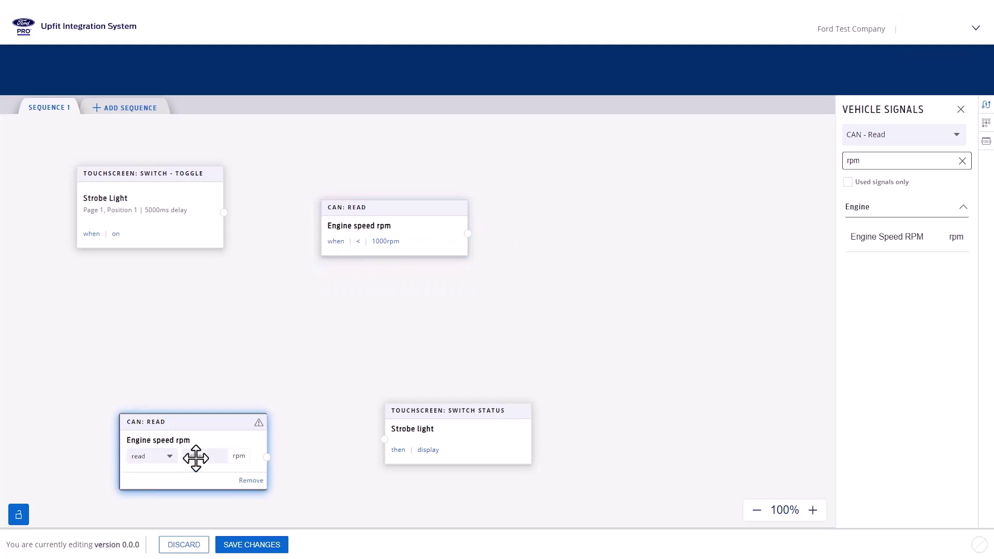
click(165, 457)
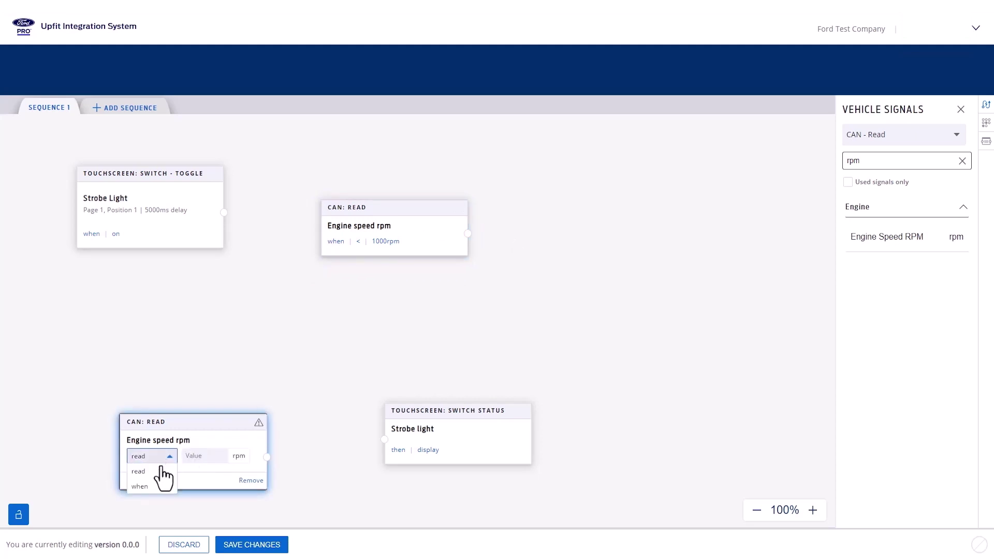
click(141, 486)
click(182, 457)
click(189, 503)
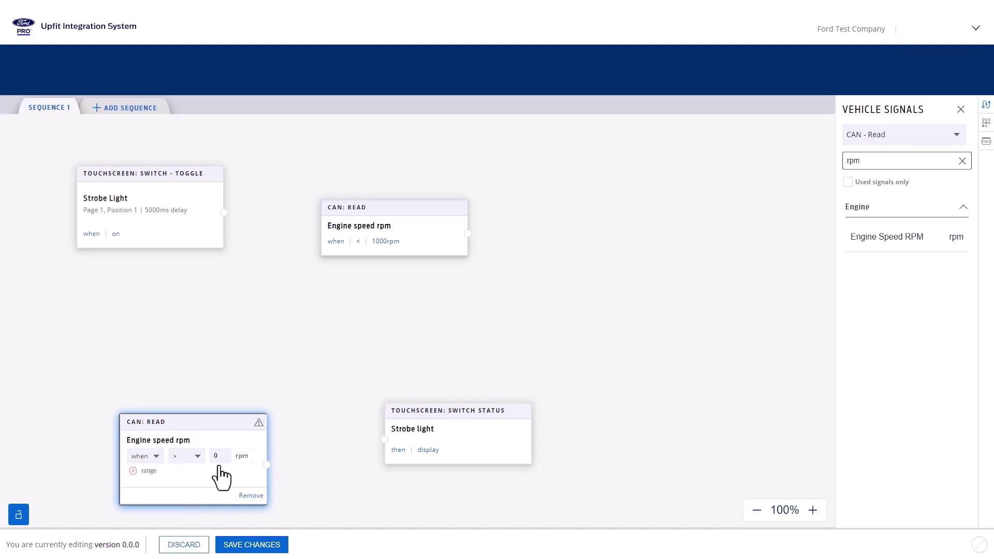
text(1500)
click(293, 475)
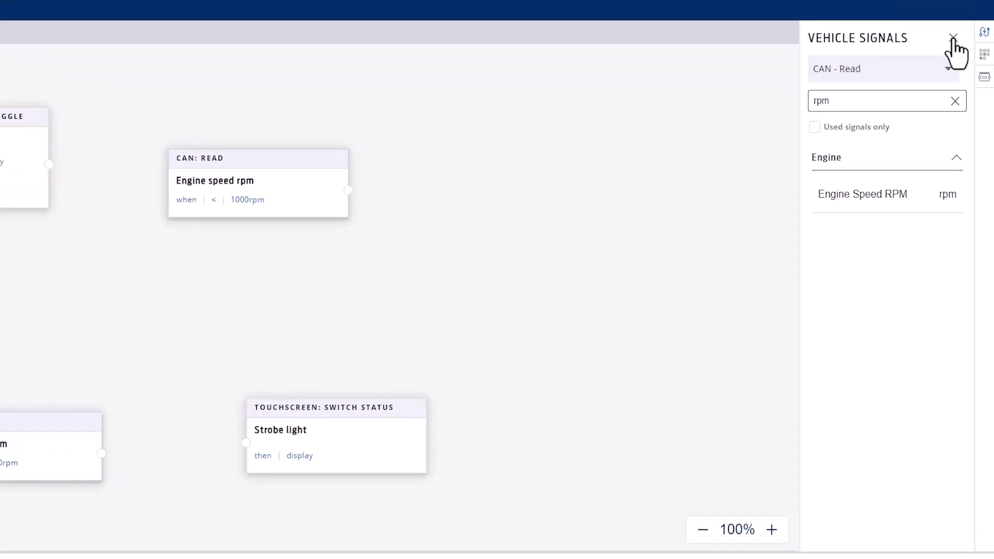
Step: From Logic Blocks, add three Simple Logic Gate blocks and one Flip-Flop block
click(984, 76)
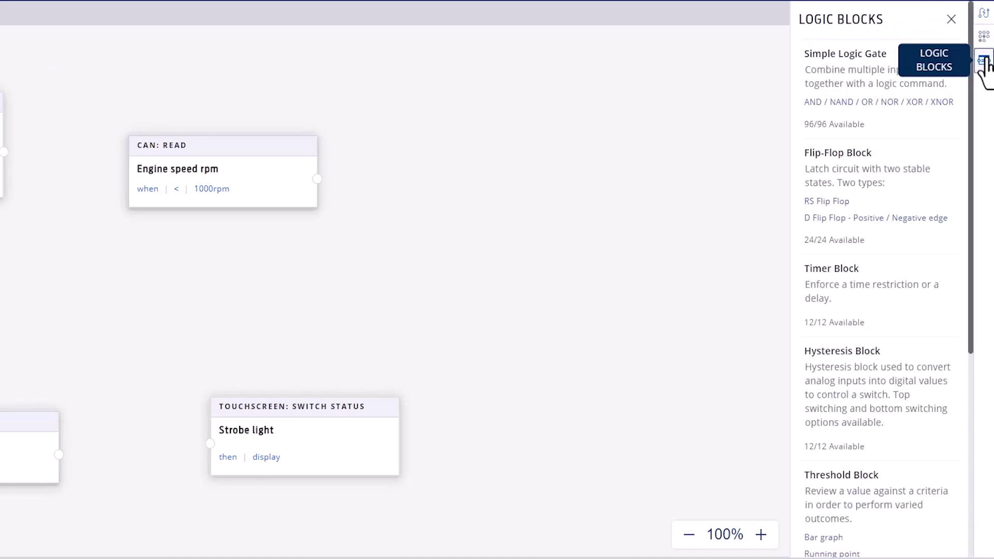
drag(873, 84, 496, 137)
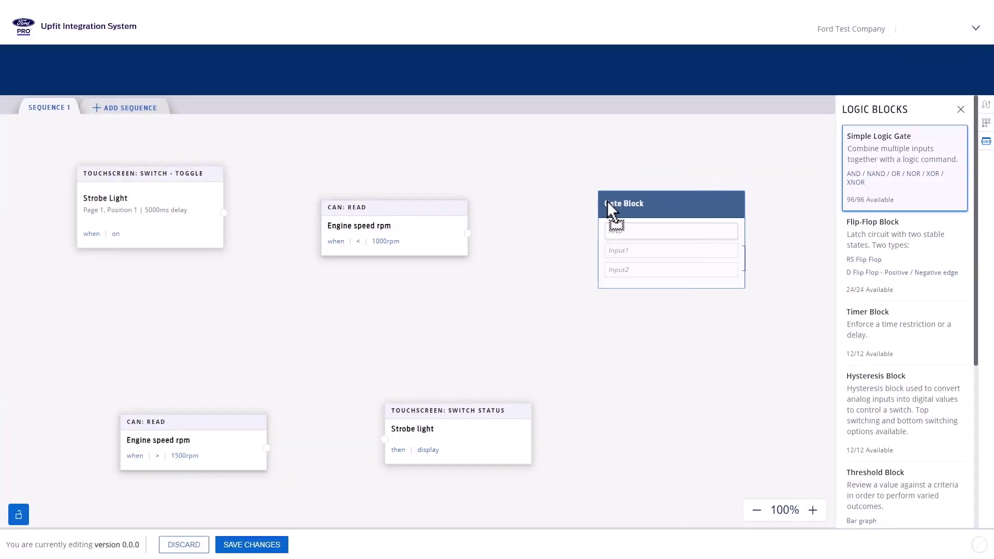
drag(607, 201, 523, 168)
drag(891, 163, 536, 327)
drag(915, 169, 706, 178)
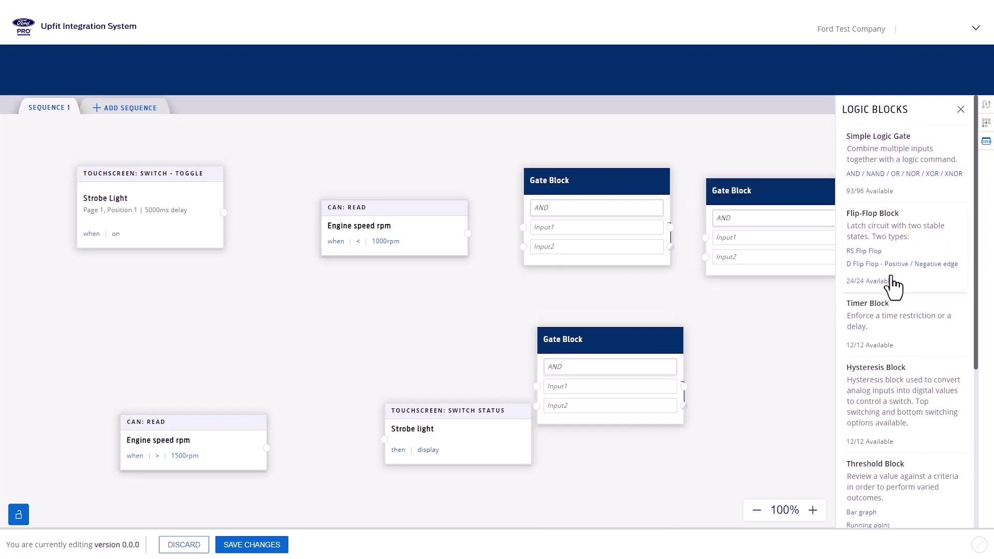
scroll(936, 363, down, 3)
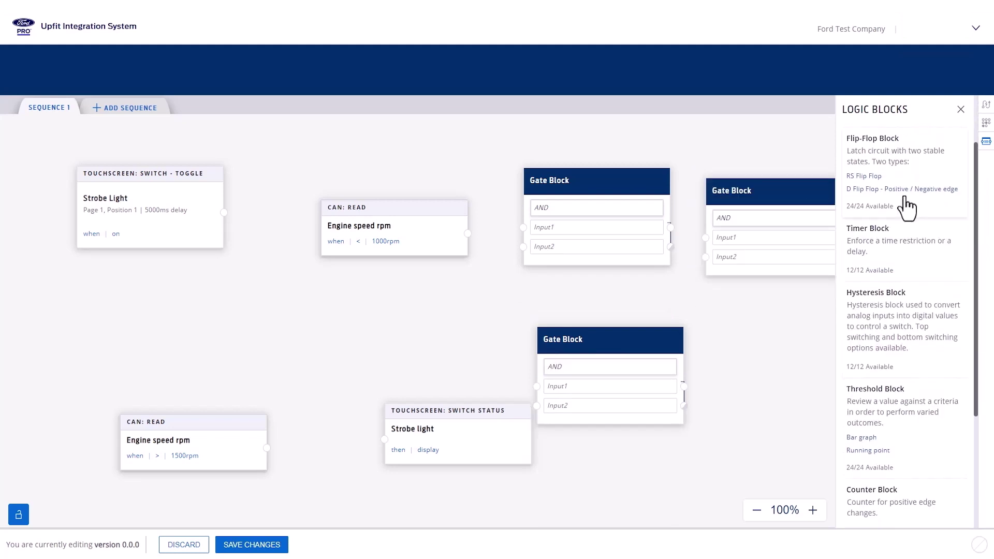
drag(908, 162, 704, 343)
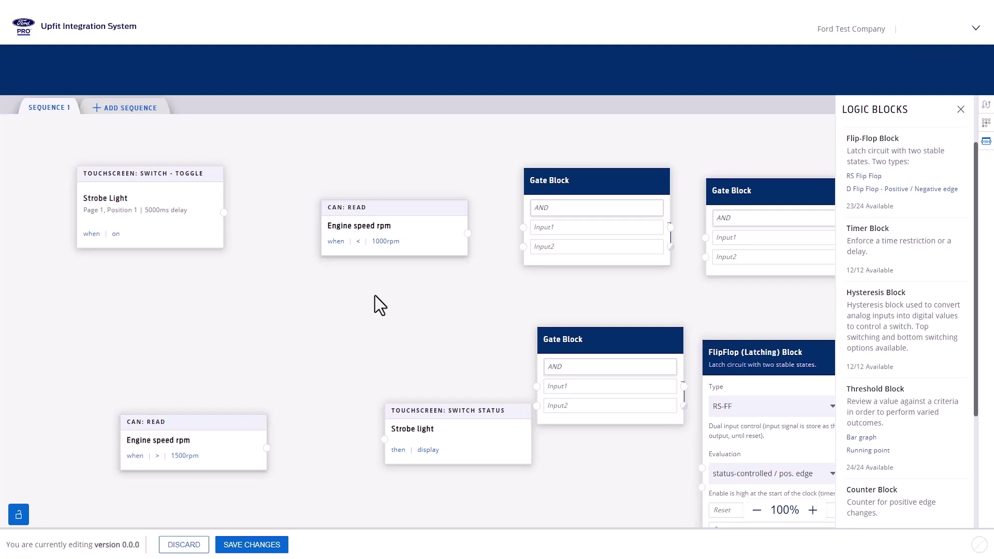
Step: Wire Strobe Light and engine speed <1000rpm into the first AND gate's inputs
drag(411, 209, 164, 280)
drag(554, 179, 308, 176)
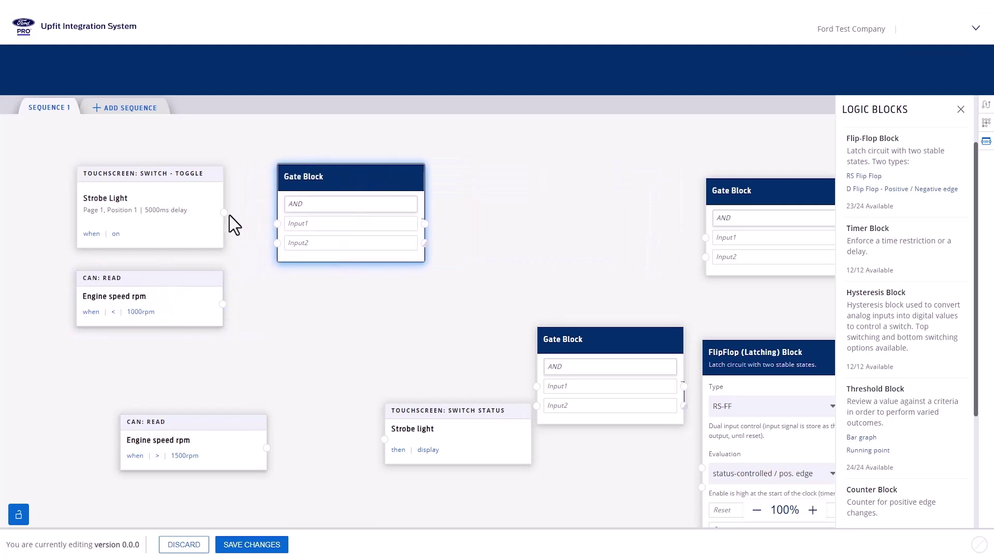
drag(225, 213, 277, 223)
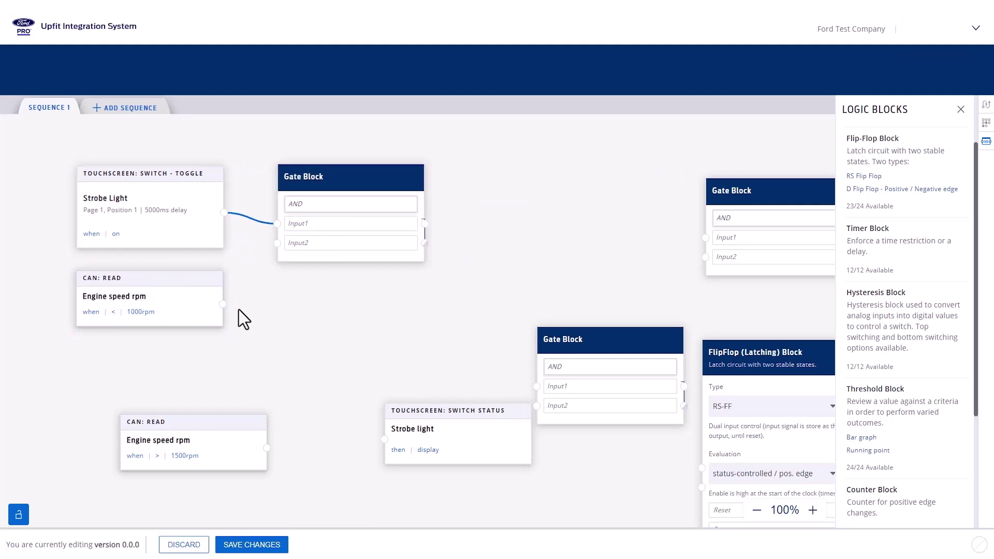
drag(222, 305, 278, 243)
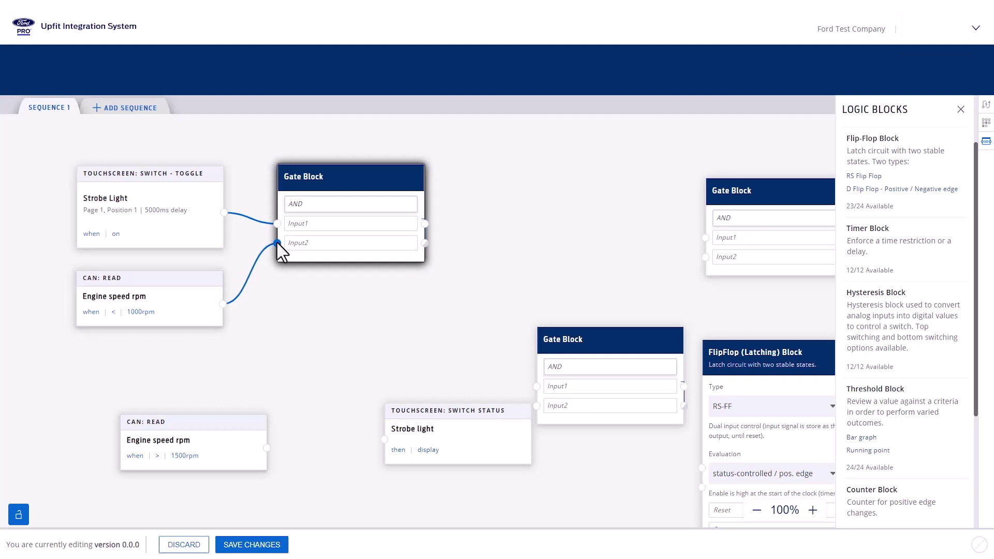
Step: Place the flip-flop beside the first AND gate and feed the gate output into it
click(763, 203)
drag(761, 348, 532, 163)
drag(426, 224, 471, 240)
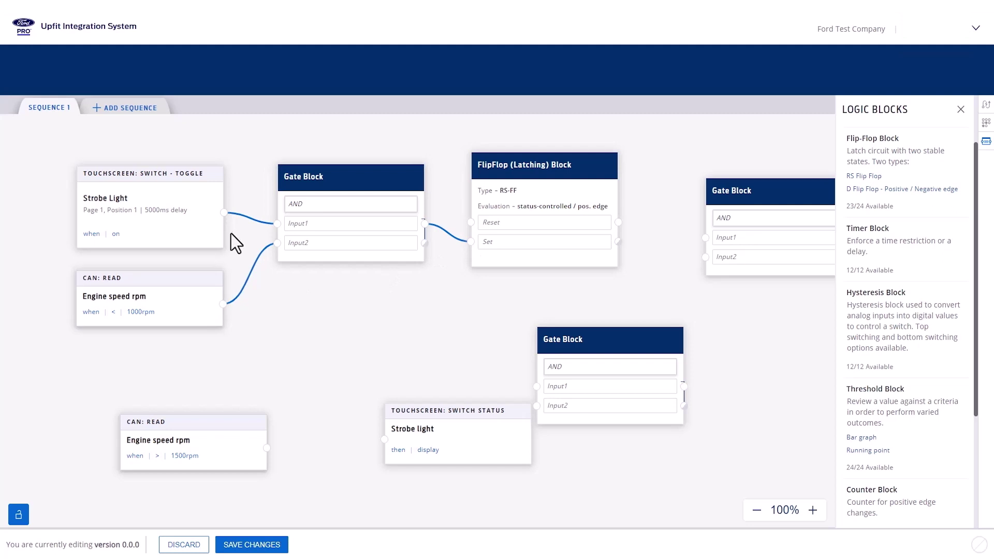
Step: Wire Strobe Light into the second AND gate and arrange the remaining gates
drag(225, 215, 533, 386)
drag(641, 337, 382, 298)
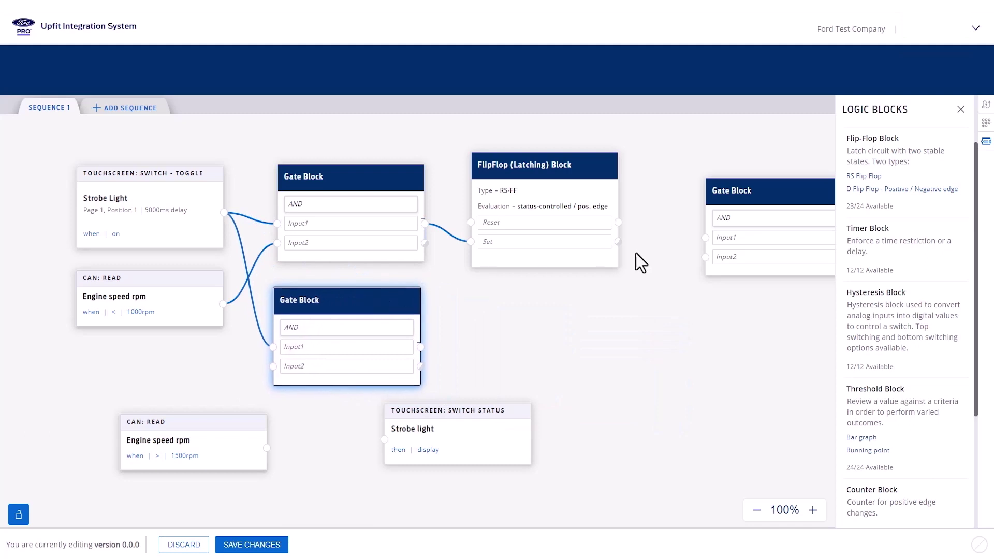
drag(776, 205, 544, 314)
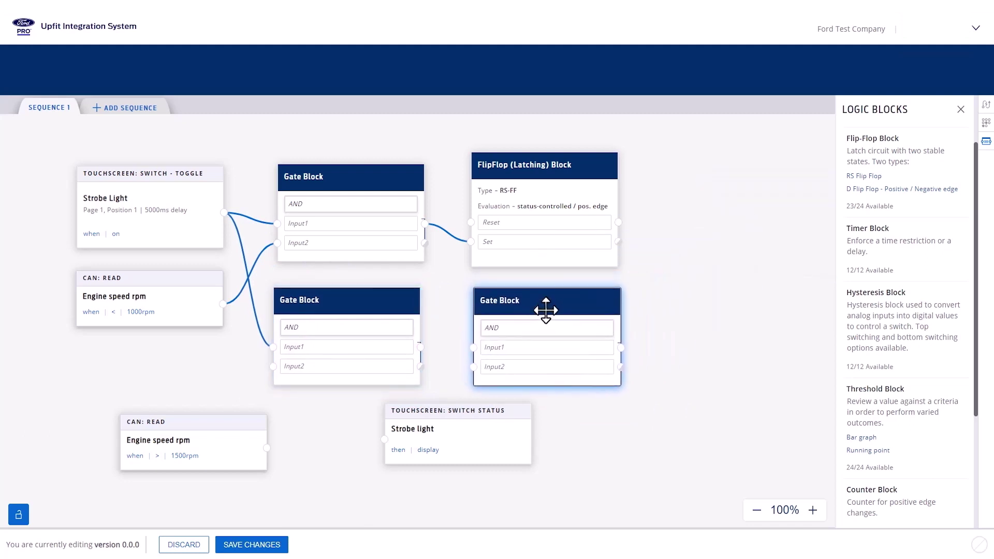
Step: Change the third gate to OR and connect the second AND gate's output to its Input1
click(500, 325)
click(512, 345)
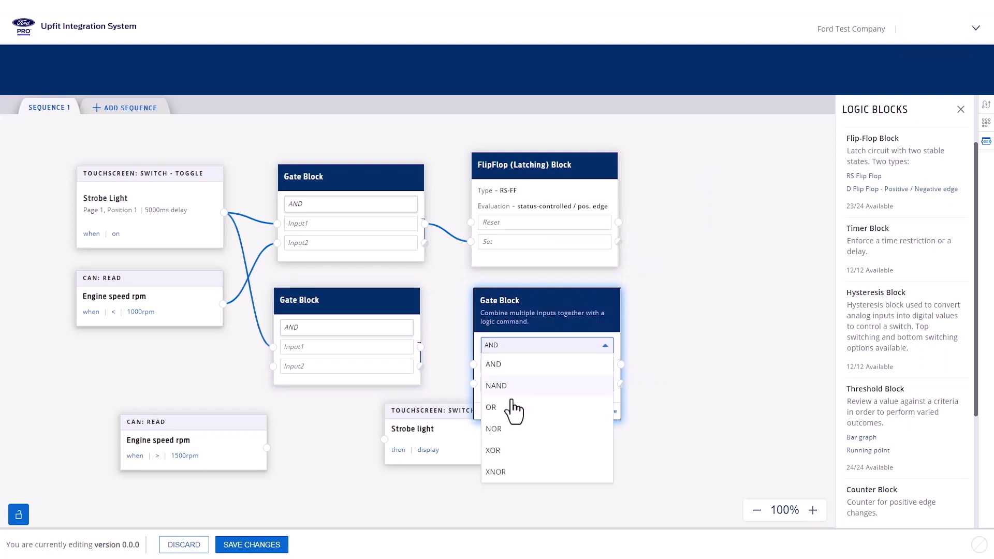
click(513, 406)
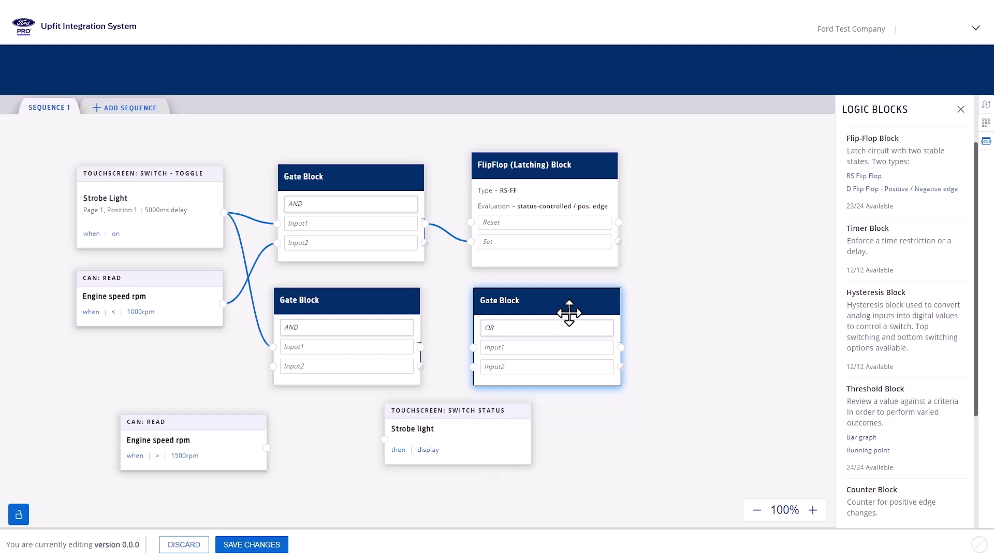
drag(424, 347, 477, 352)
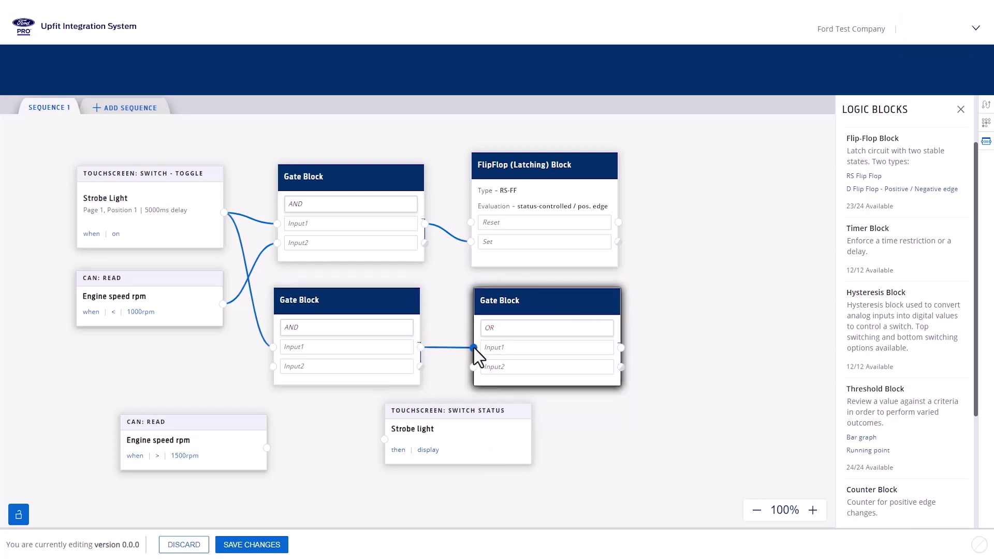
drag(474, 348, 474, 348)
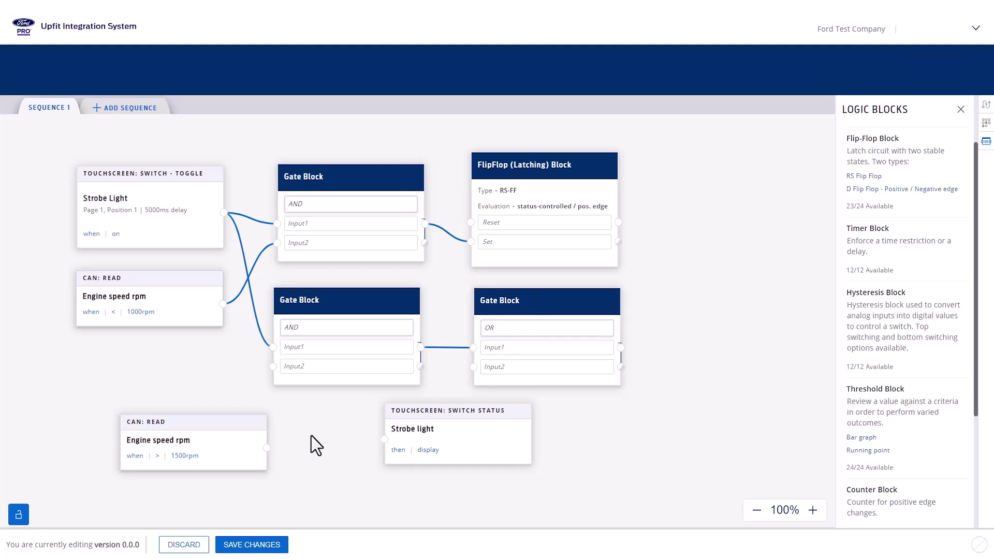
Step: Bring engine speed >1500rpm into the OR gate and feed the OR output to the flip-flop
drag(236, 431, 323, 425)
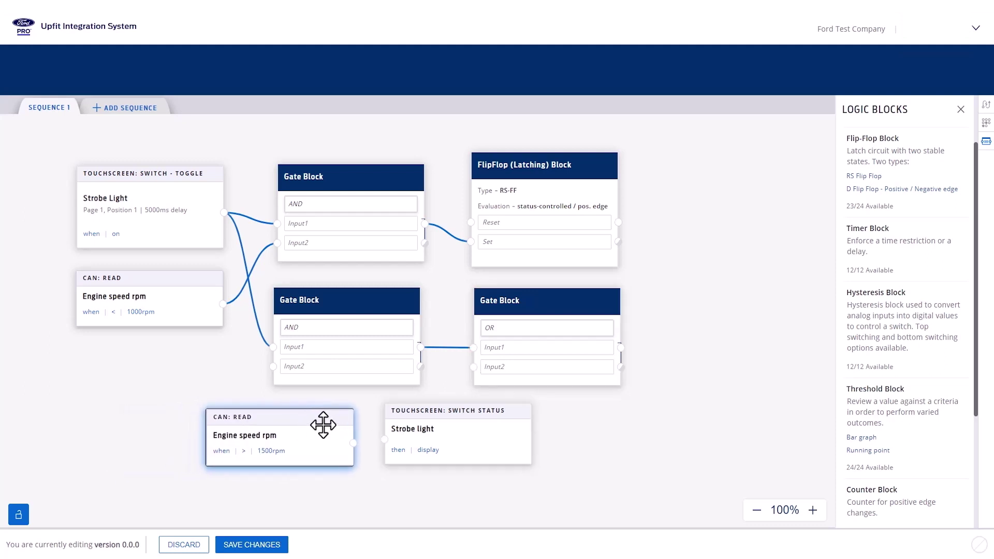
click(515, 406)
drag(515, 406, 774, 416)
drag(327, 417, 477, 363)
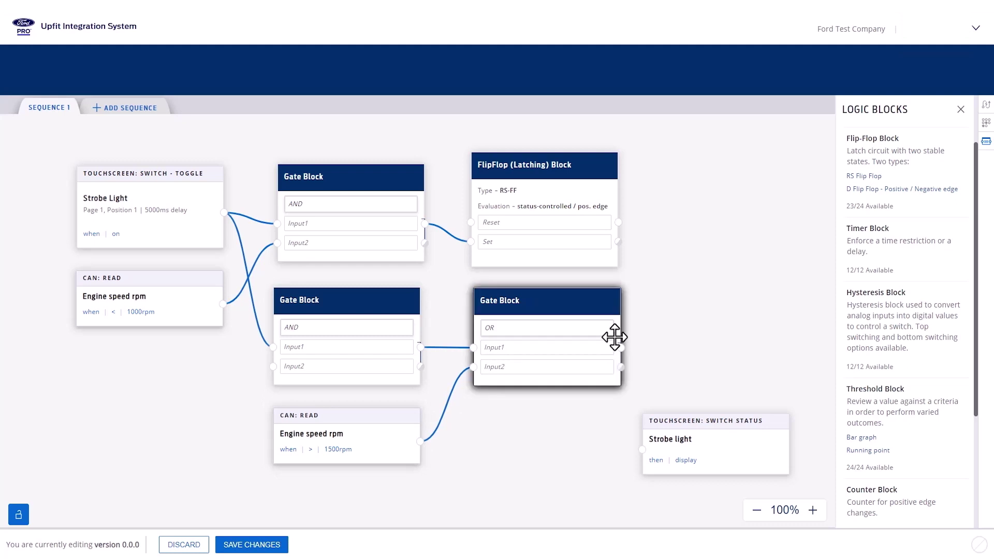
drag(622, 348, 471, 222)
drag(550, 163, 740, 179)
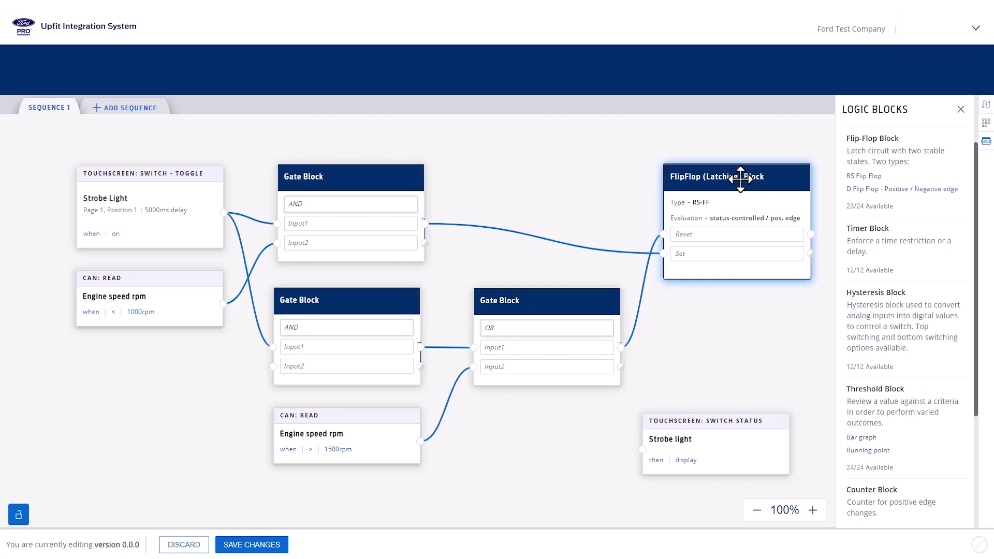
Step: Add two pin 6 high side power output blocks from UIS Connectors
click(986, 123)
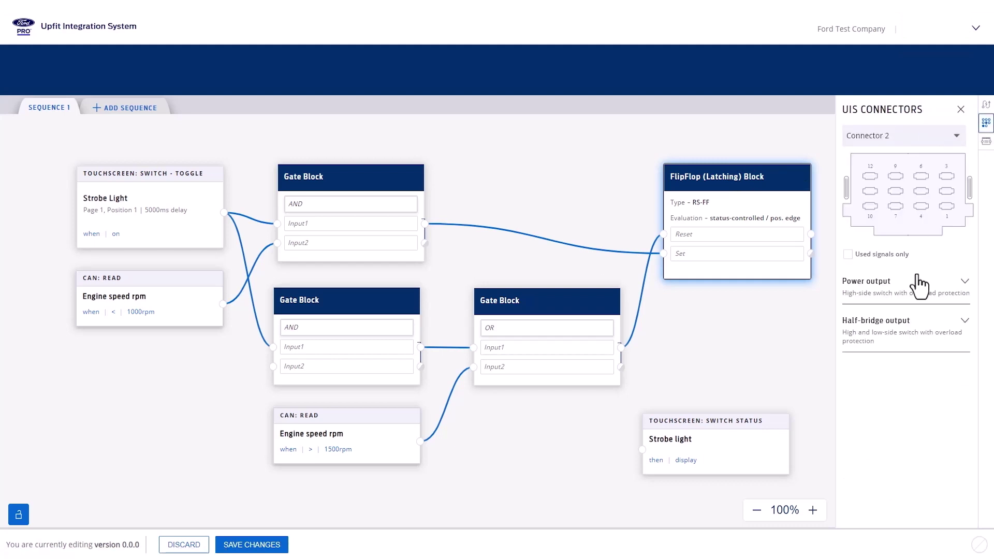
click(920, 291)
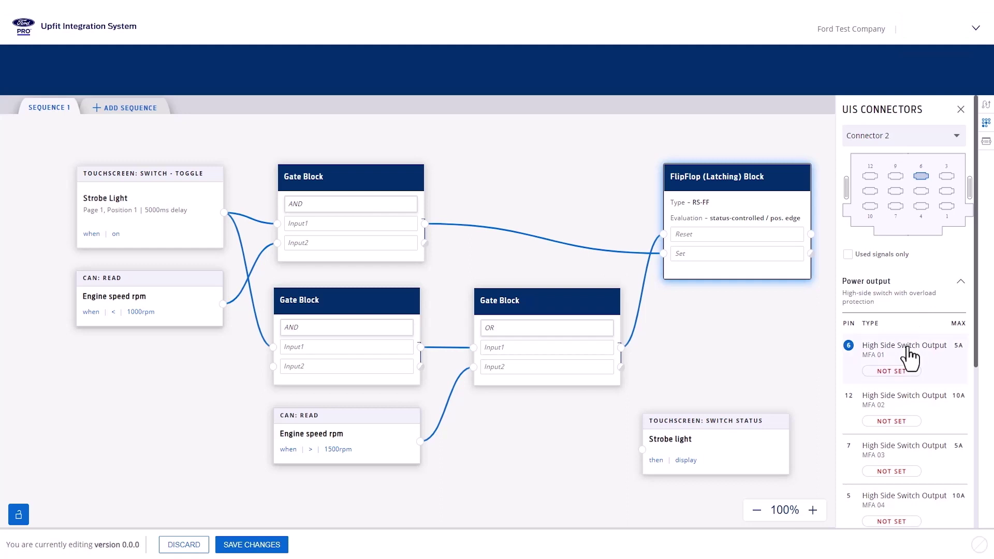
drag(908, 350, 675, 321)
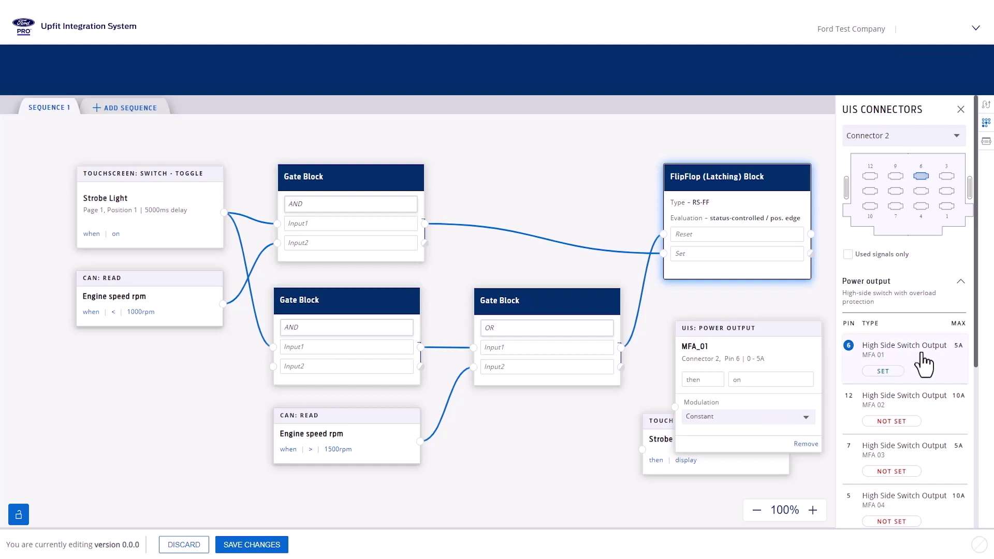
drag(923, 365, 493, 446)
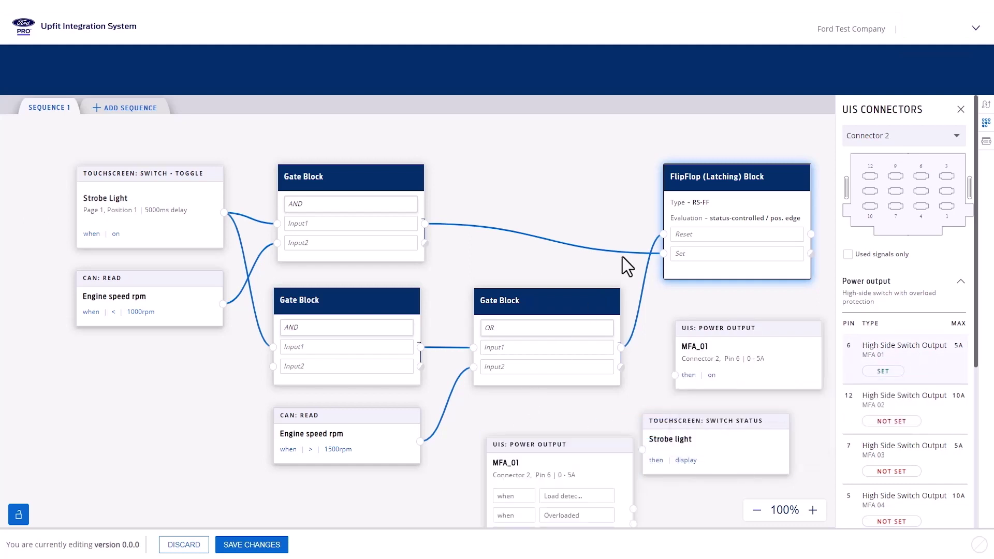
click(759, 511)
click(760, 511)
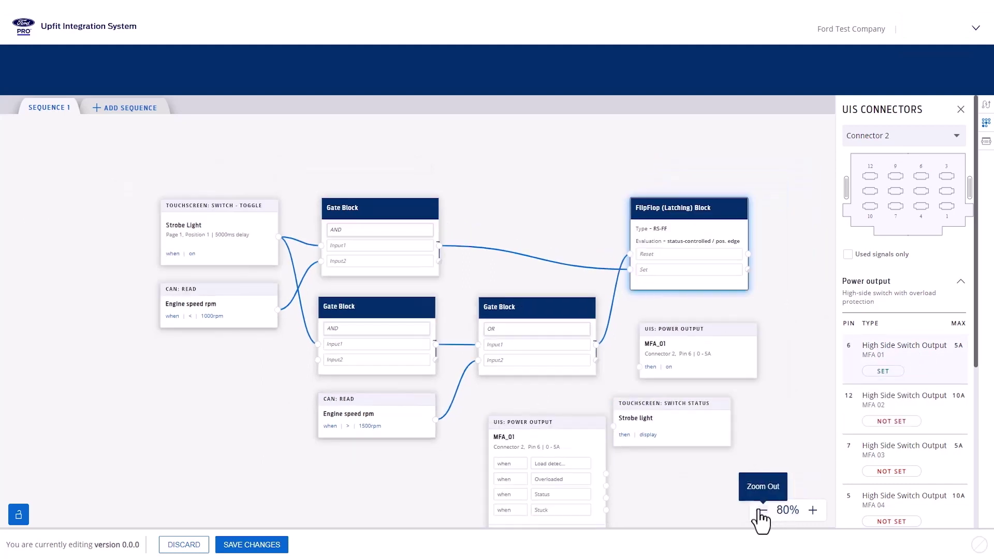
click(761, 511)
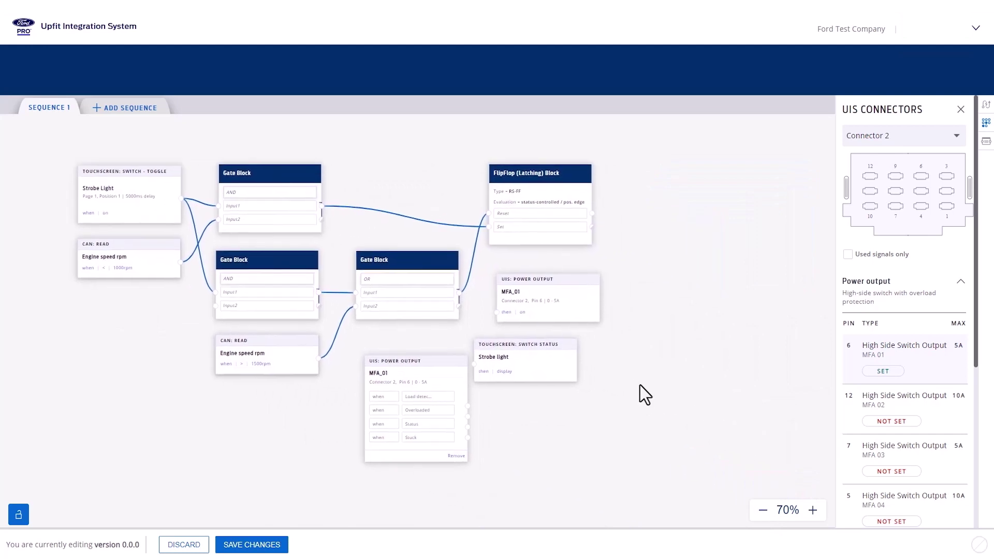
click(813, 510)
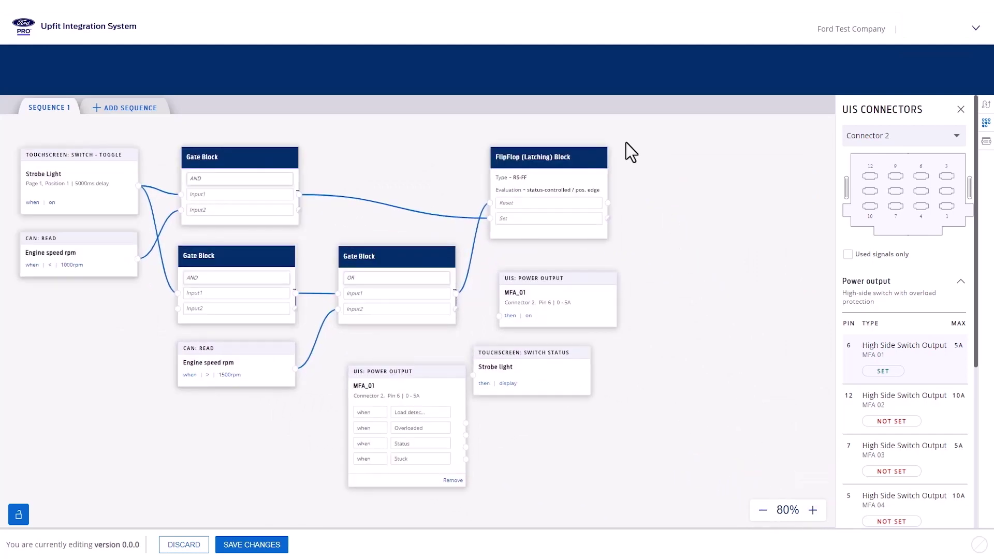
Step: Drive MFA_01 from the flip-flop, send its Status to Strobe light, and save
drag(582, 269, 746, 166)
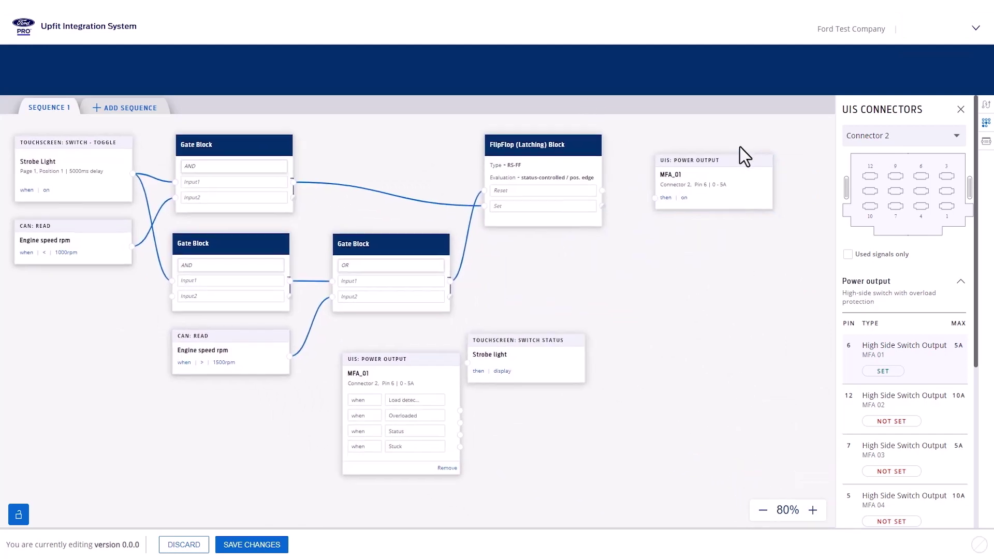
drag(602, 196, 654, 203)
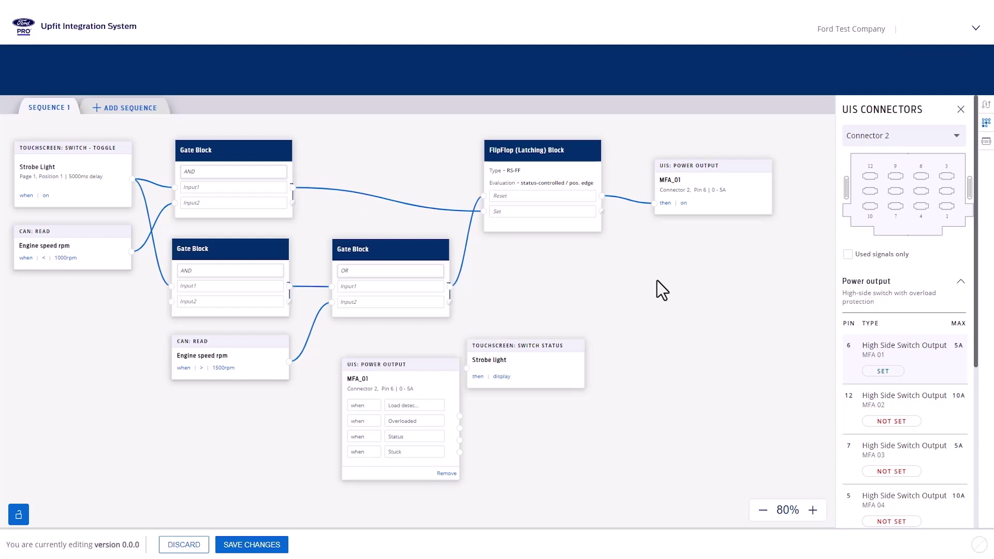
drag(548, 345, 605, 368)
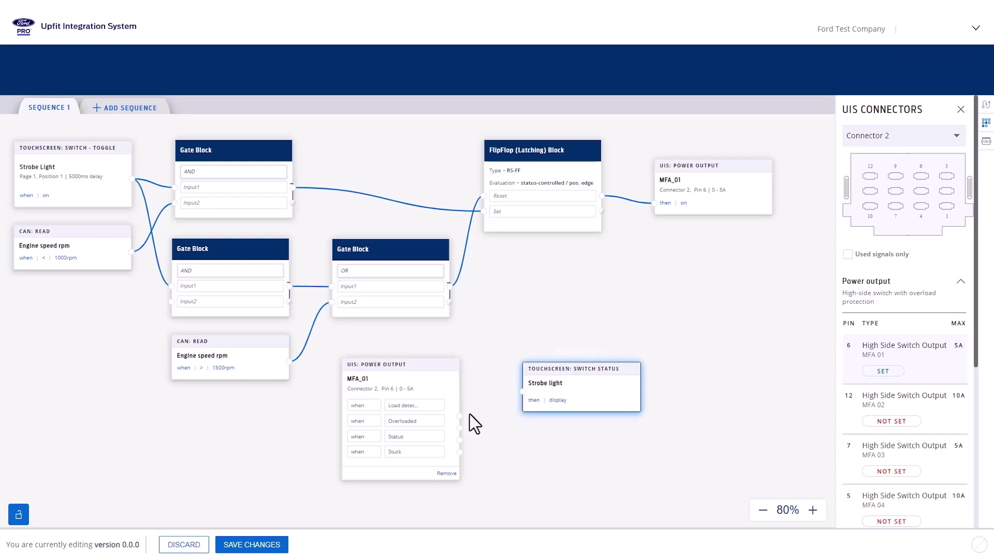
click(429, 434)
drag(460, 426, 522, 392)
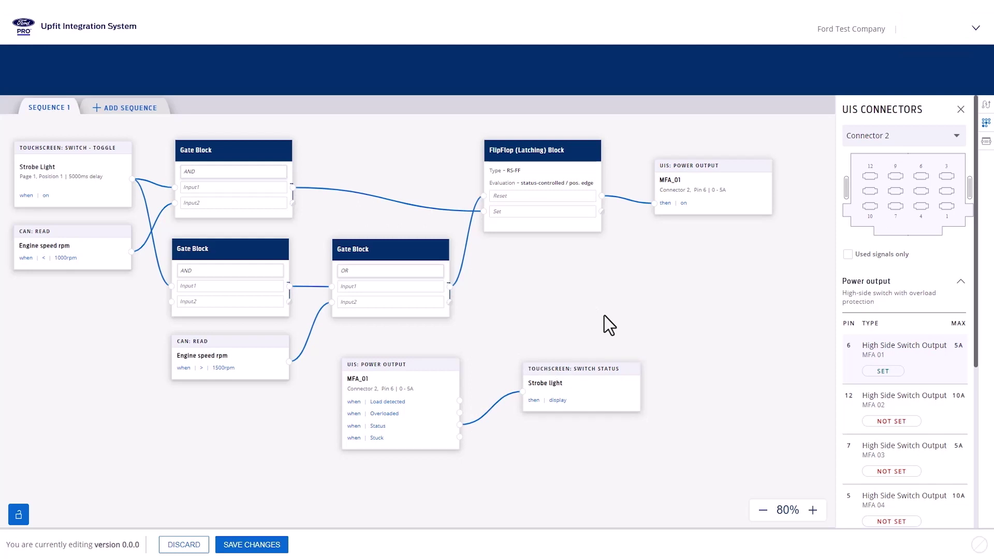
click(259, 547)
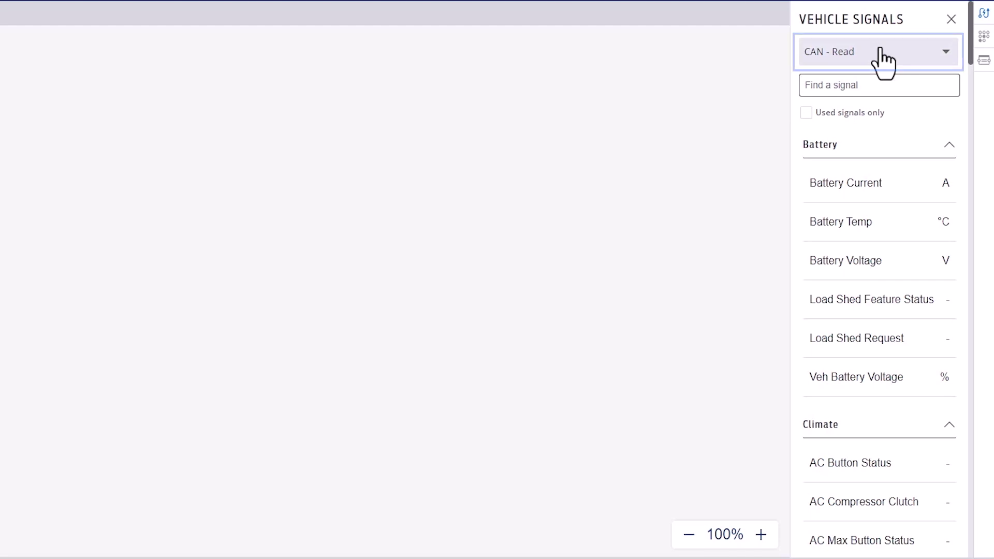
Step: Search 'ign', 'head' and 'driv' to add Ignition Status, Headlight Switch and Driver Door Status blocks
click(886, 85)
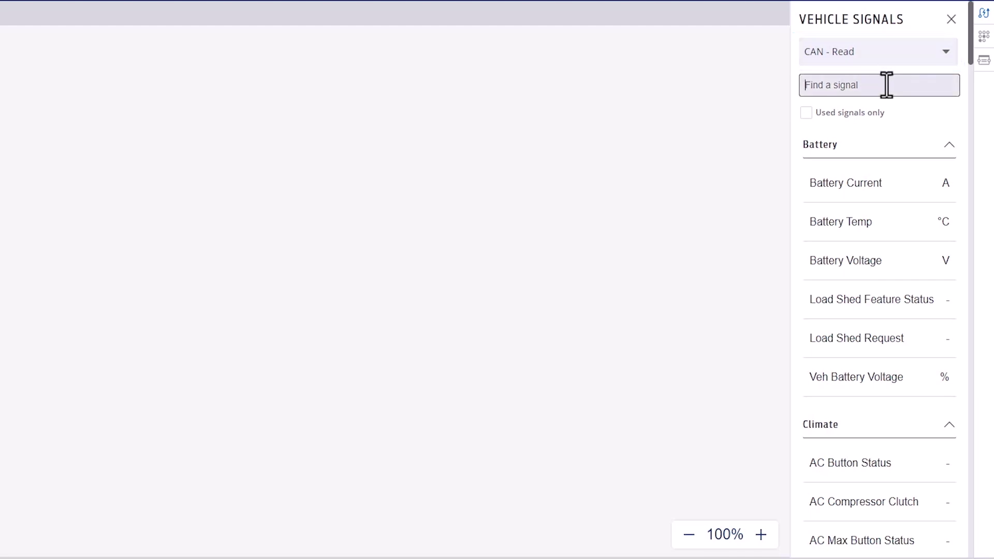
text(ign)
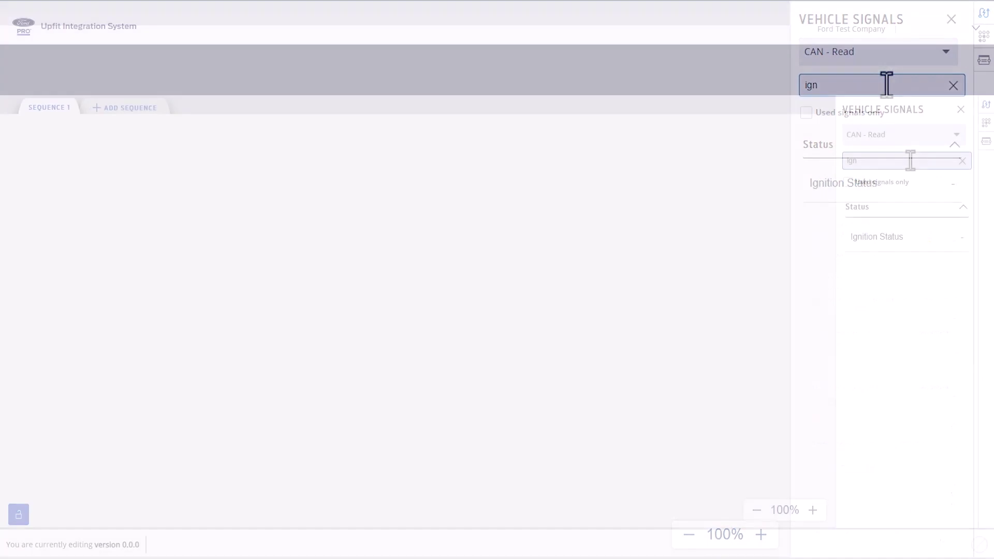
drag(859, 184, 358, 219)
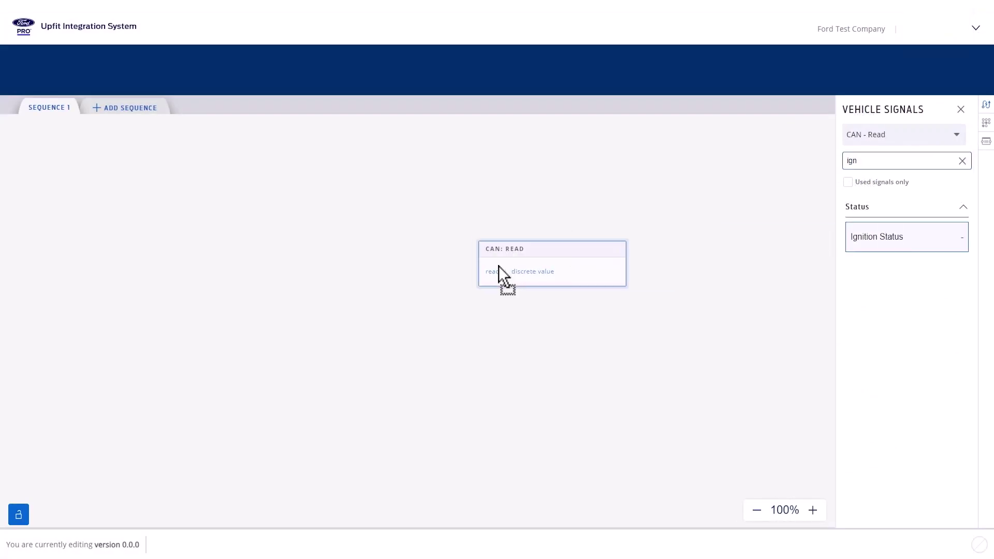
drag(499, 266, 156, 227)
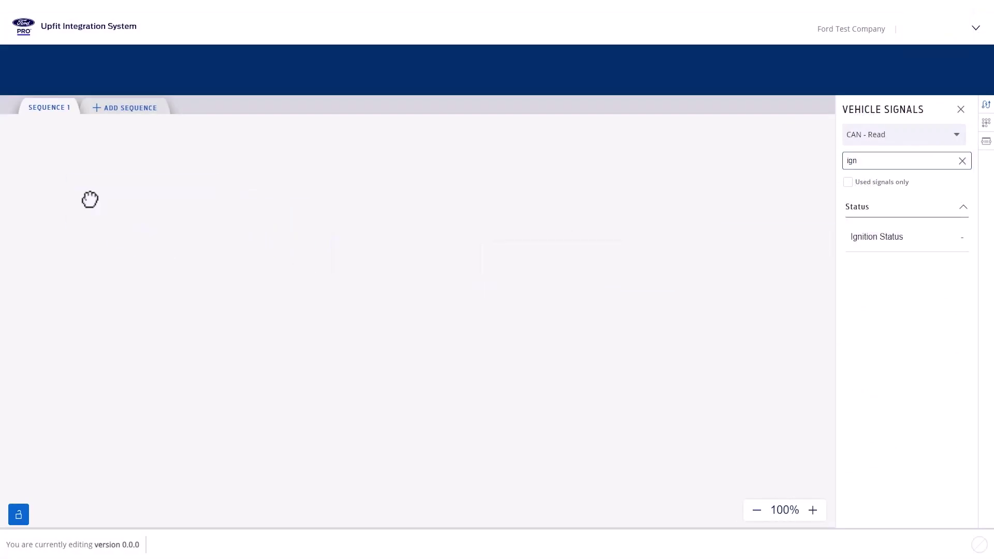
double_click(869, 161)
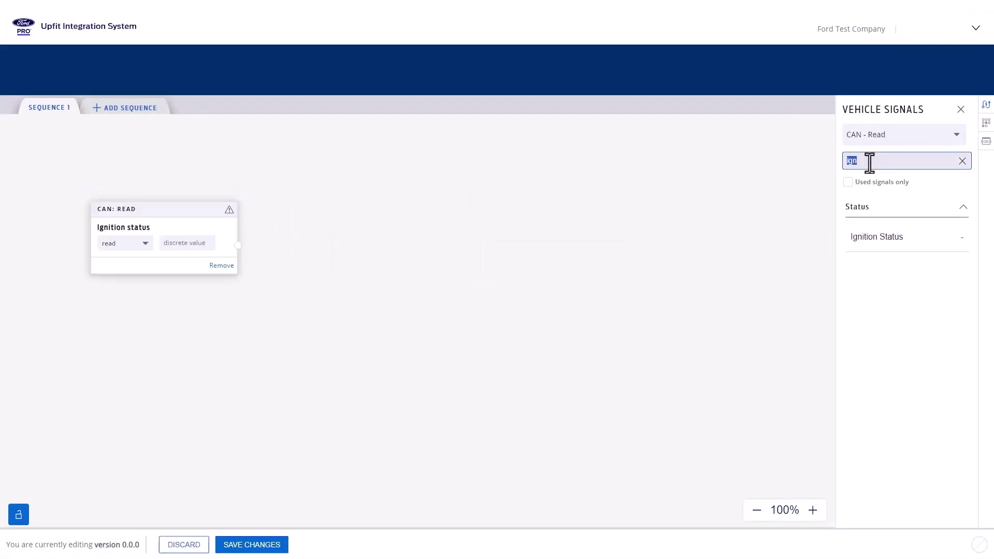
text(head)
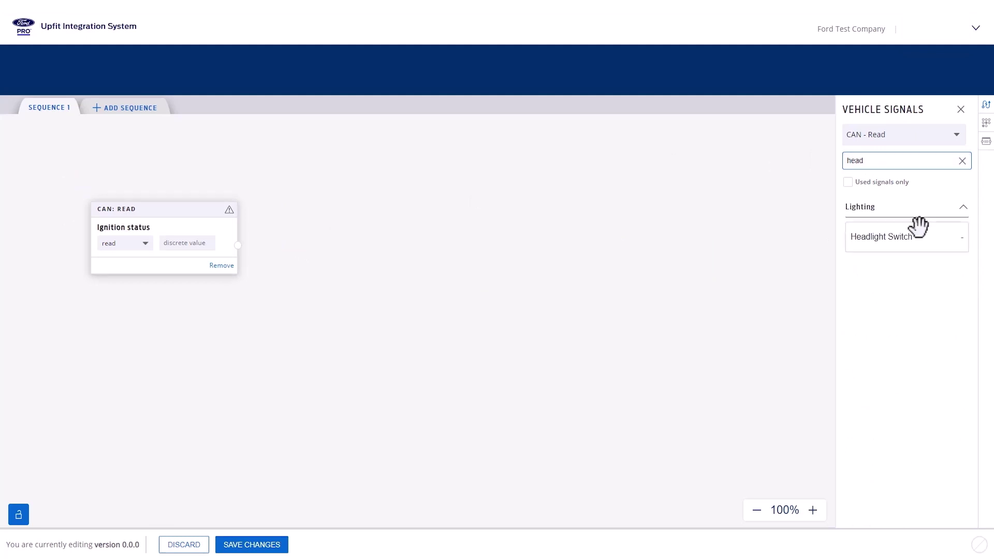
drag(915, 237, 109, 326)
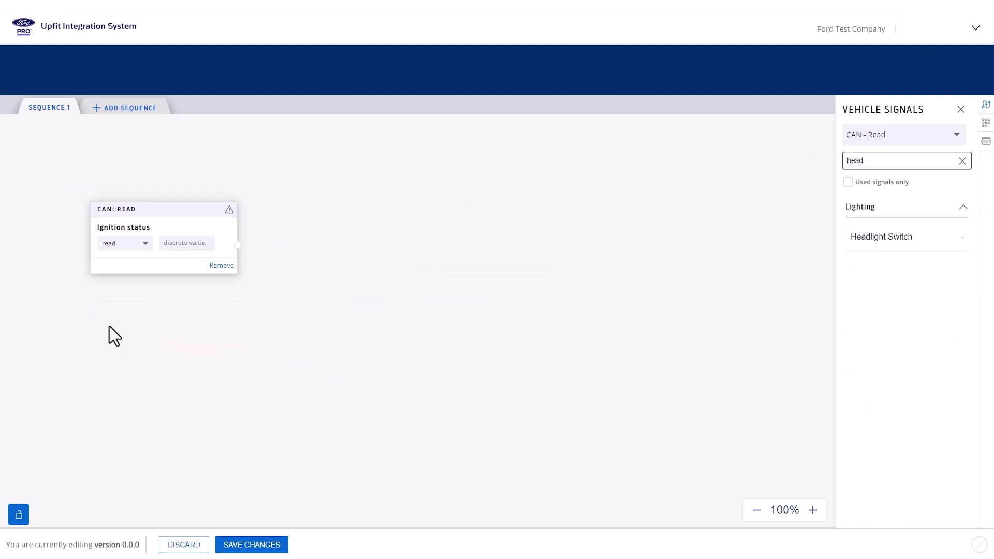
double_click(882, 162)
text(driver)
drag(884, 244, 359, 459)
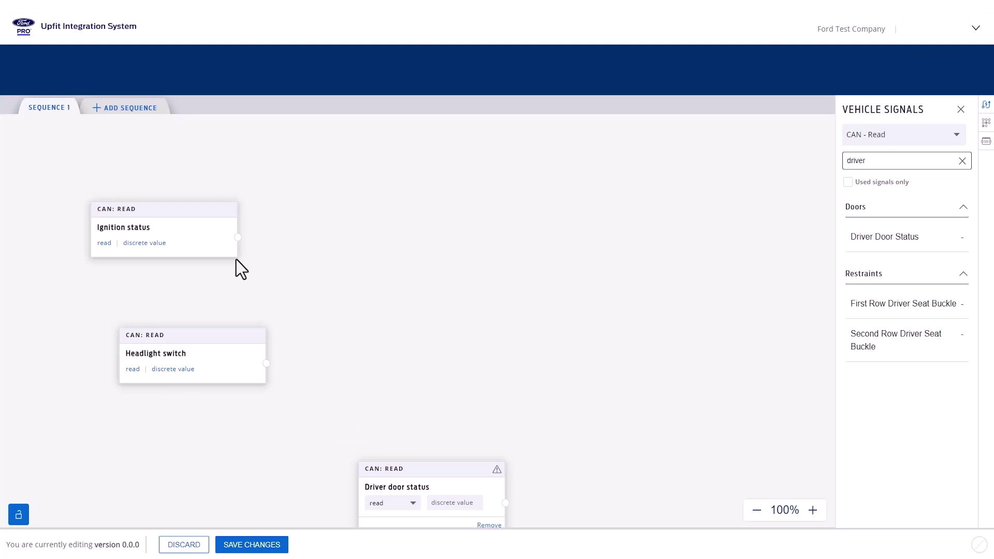
Step: Set Ignition status to when run and Headlight switch to when off
click(136, 244)
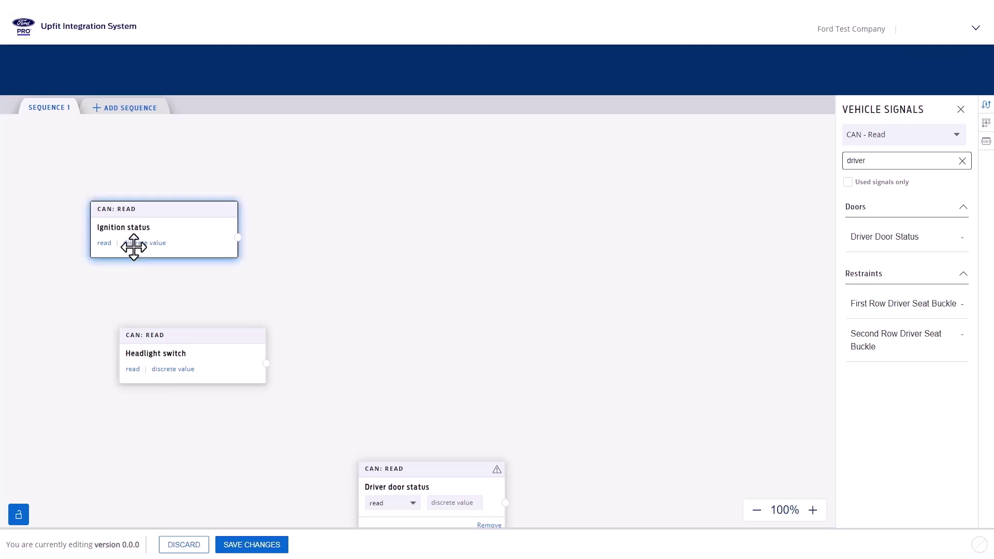
click(133, 244)
click(121, 276)
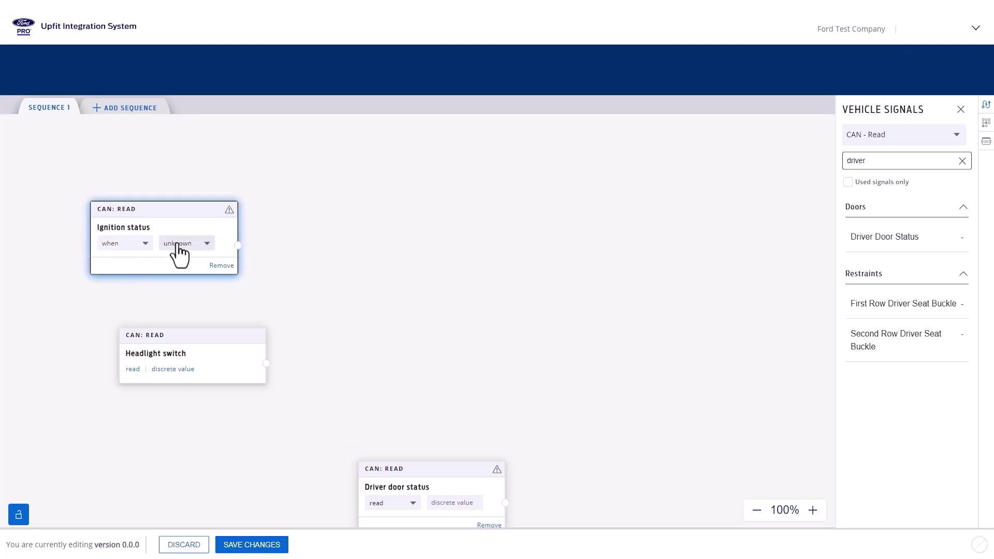
click(178, 244)
click(171, 305)
click(199, 376)
click(175, 379)
click(165, 402)
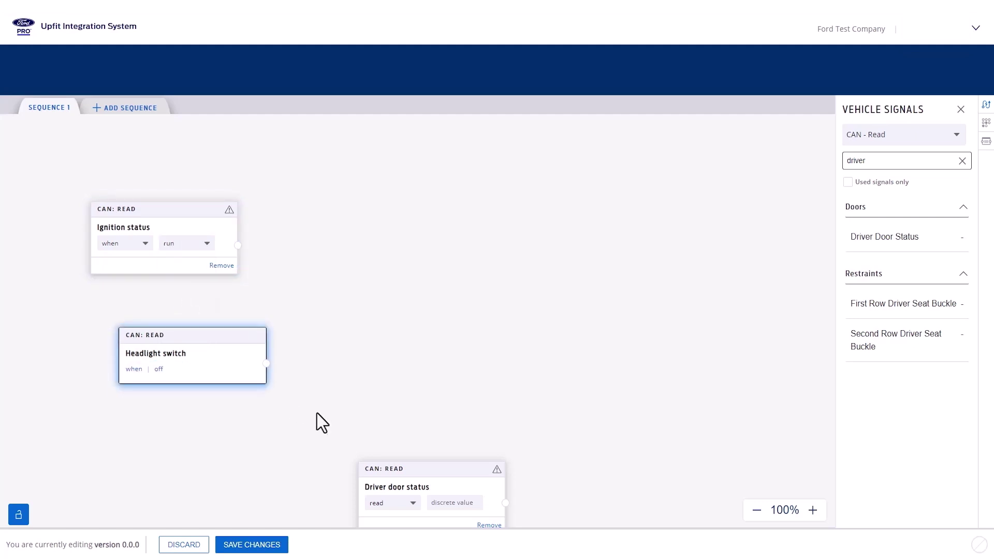
Step: Set Driver door status to when closed, then zoom the canvas out to 80%
drag(415, 477, 367, 421)
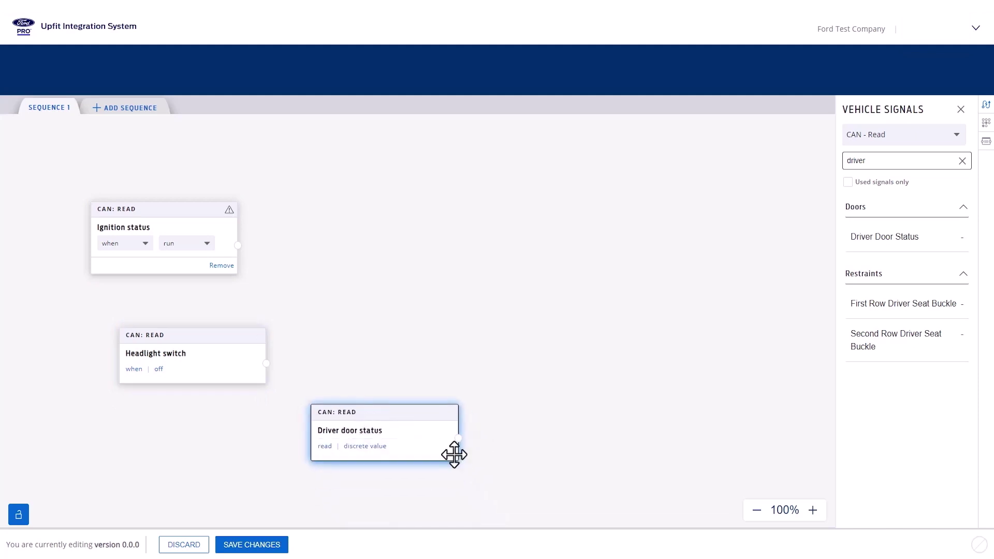
click(366, 451)
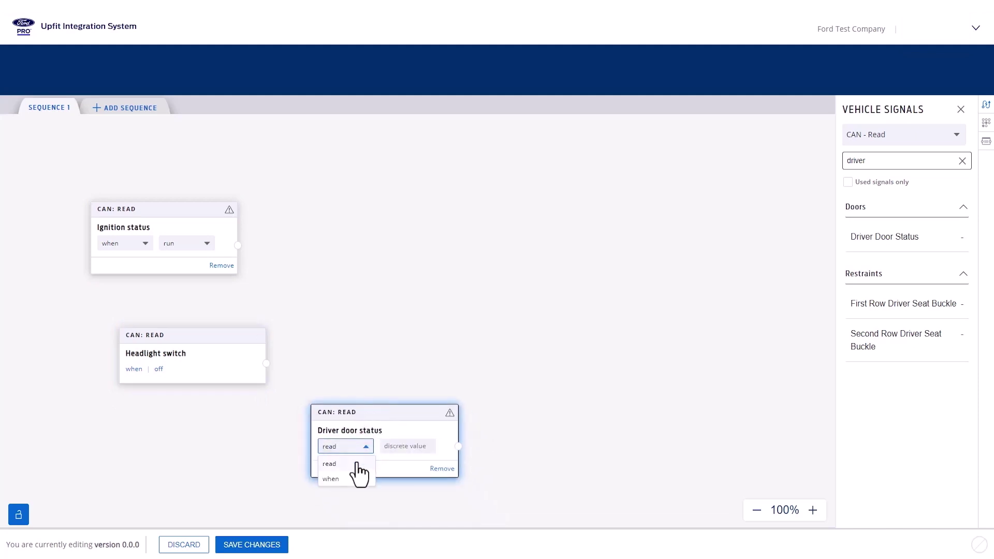
click(351, 477)
click(430, 451)
click(430, 451)
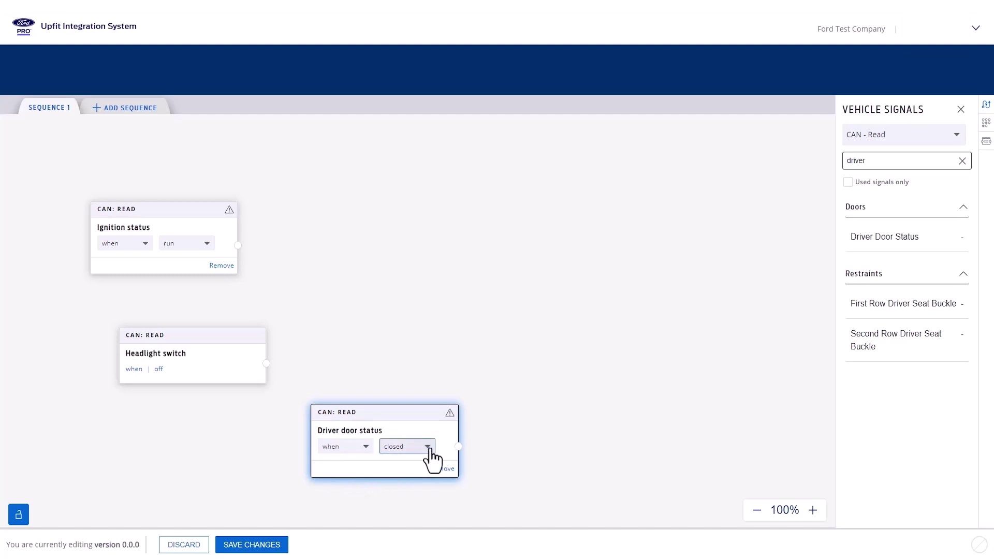
click(756, 514)
click(757, 513)
drag(671, 403, 608, 358)
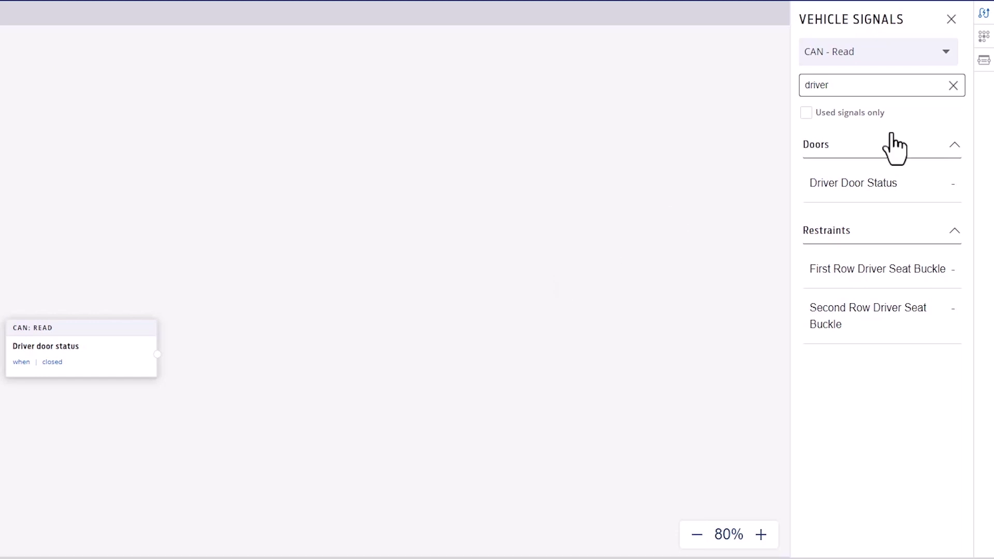
Step: Place Connector 3 pin 7 (MFE 17, Digital Input Active High) on the sequence canvas as a digital input
click(984, 37)
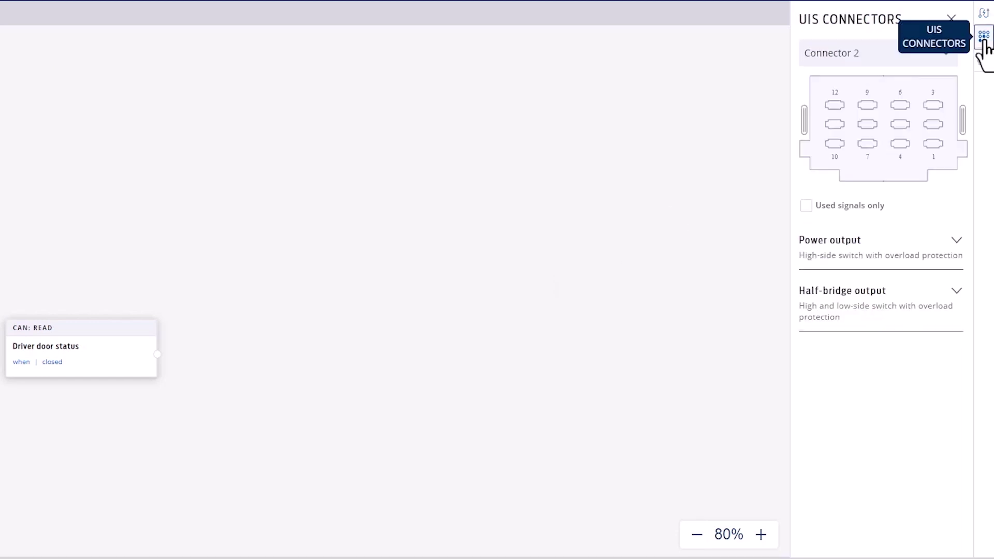
click(913, 61)
click(891, 109)
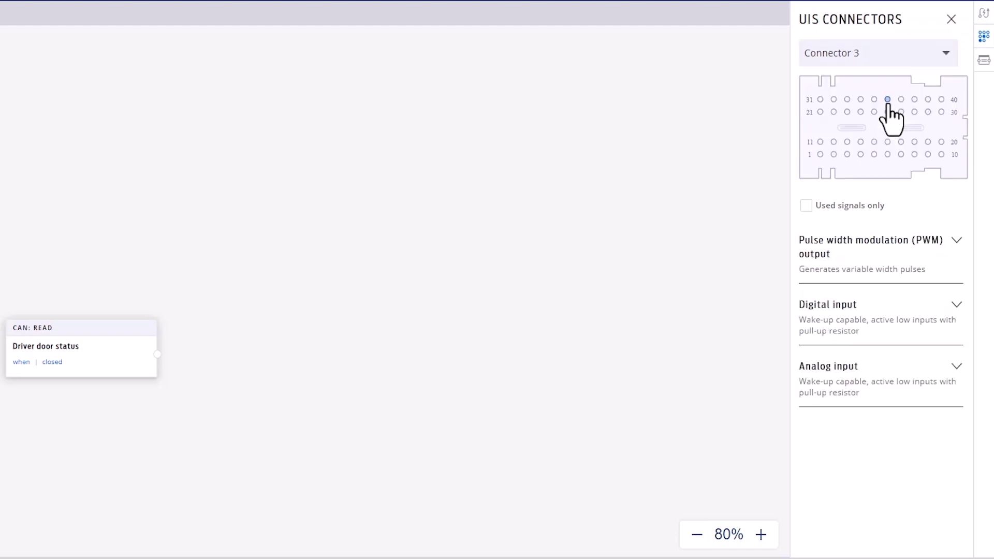
click(901, 327)
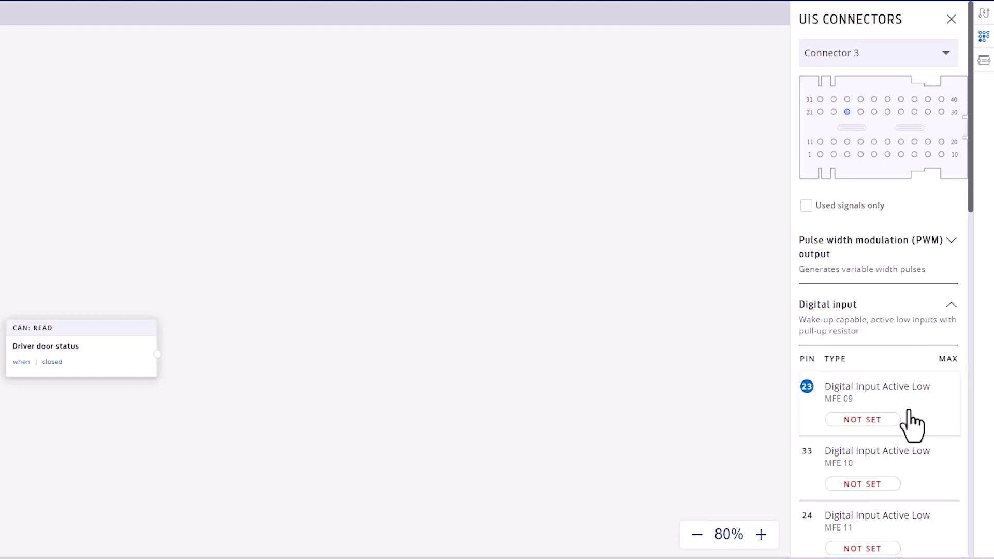
scroll(913, 424, down, 5)
scroll(913, 424, down, 4)
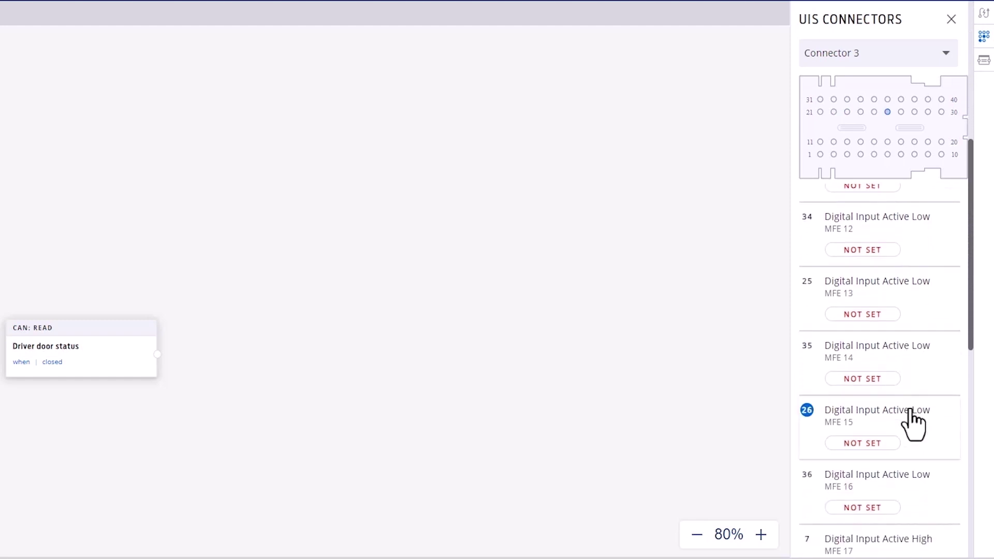
scroll(913, 423, down, 4)
scroll(913, 424, up, 4)
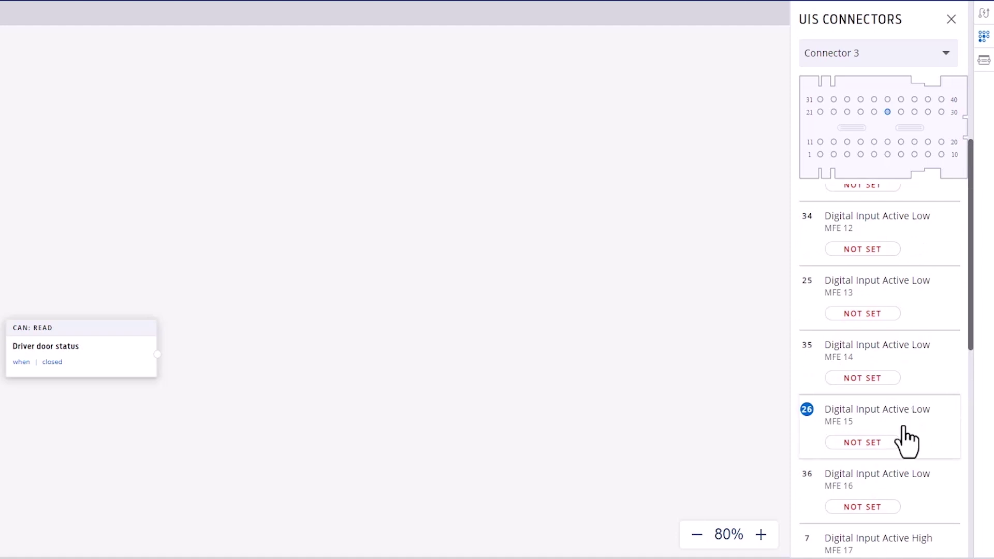
scroll(906, 459, down, 2)
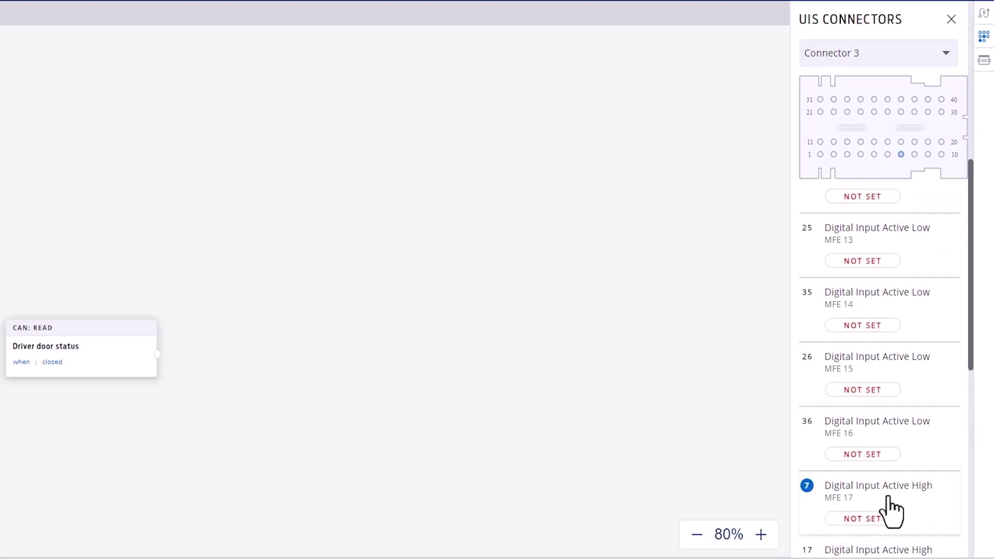
drag(891, 512, 100, 139)
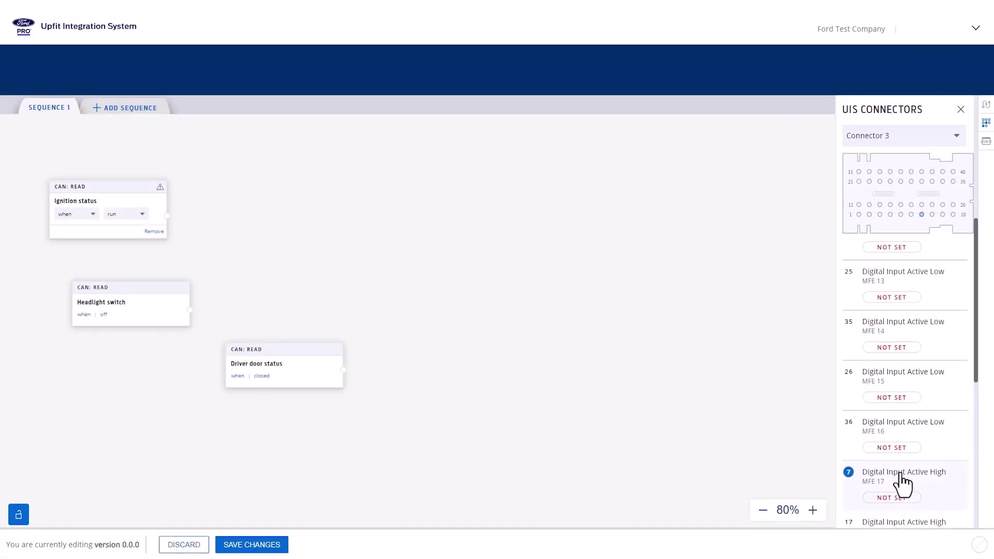
drag(295, 197, 297, 199)
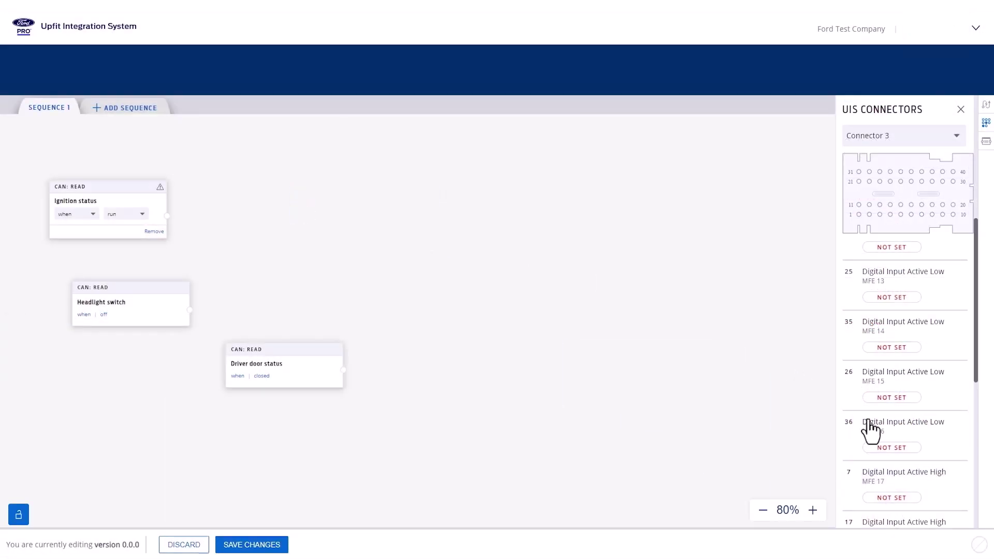
Step: Change the pin 7 input's name from MFE_17 to 'Beacon light hard switch'
click(914, 487)
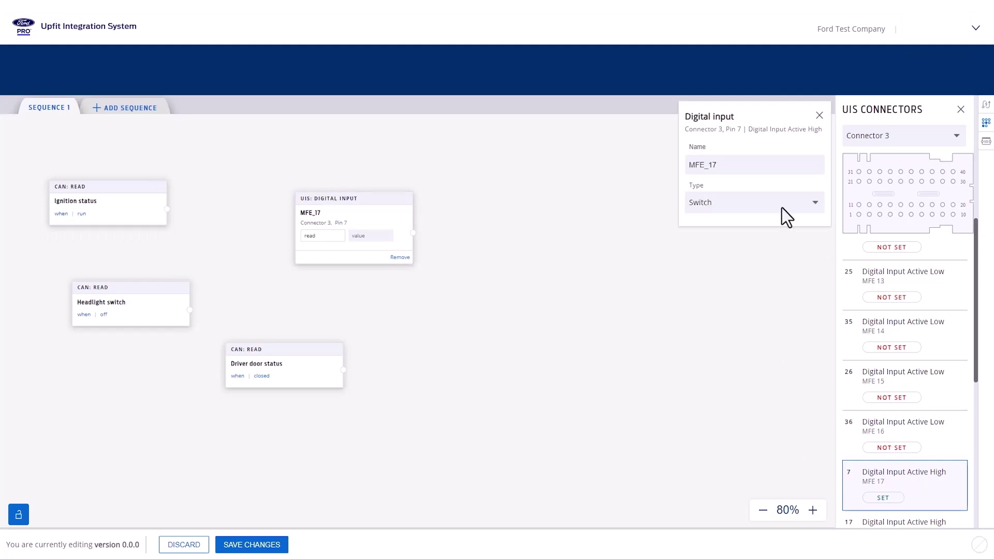
double_click(760, 166)
text(Beacon light hard switch)
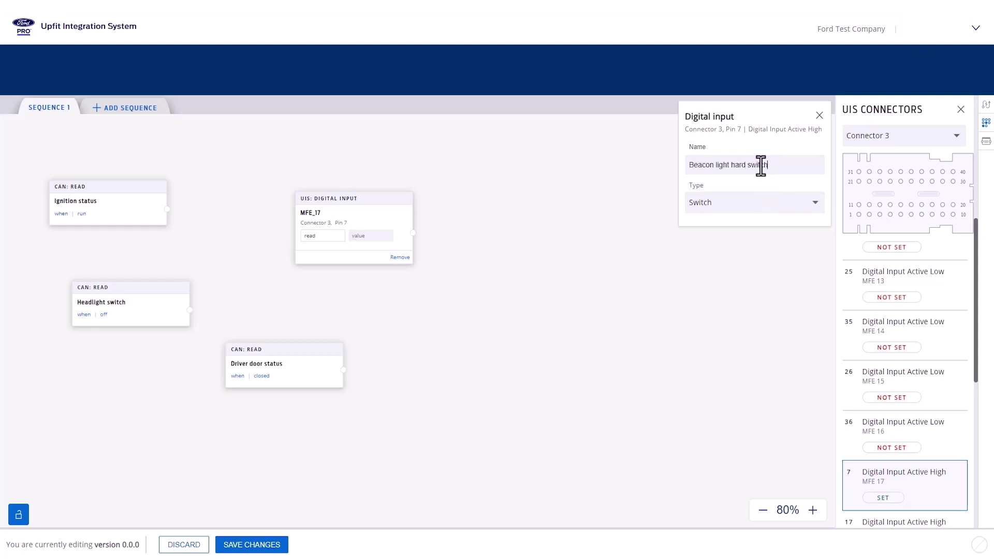
click(819, 115)
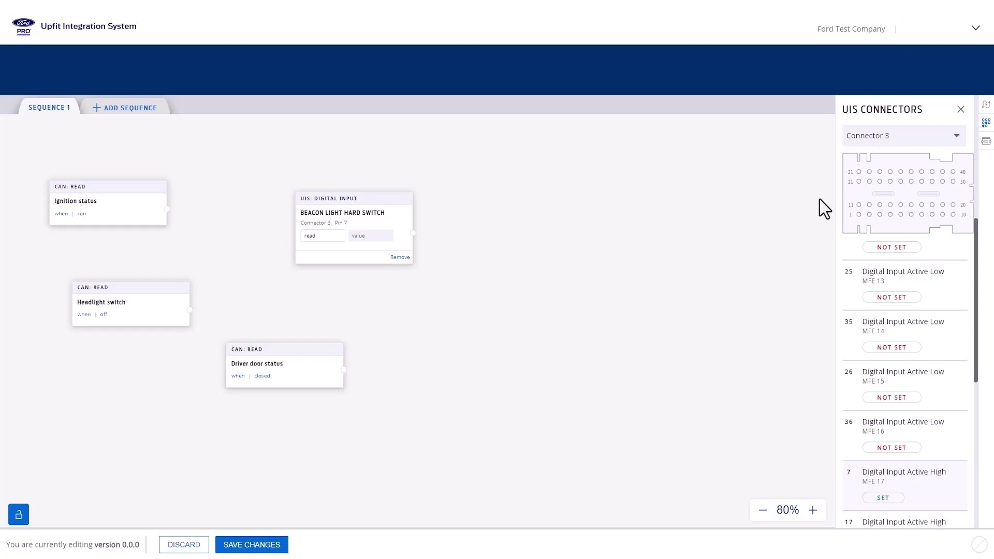
Step: Add three Simple Logic Gate (AND) blocks to the canvas from Logic Blocks
click(987, 141)
drag(910, 160, 541, 161)
drag(885, 165, 530, 302)
drag(910, 152, 686, 168)
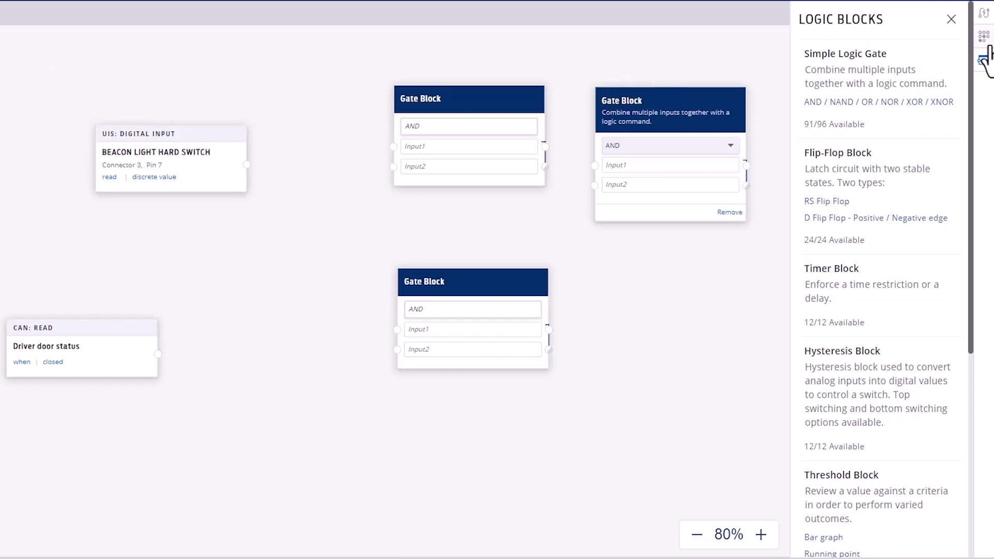
Step: Add the Connector 2 pin 6 power output MFA_01 to the canvas
click(984, 37)
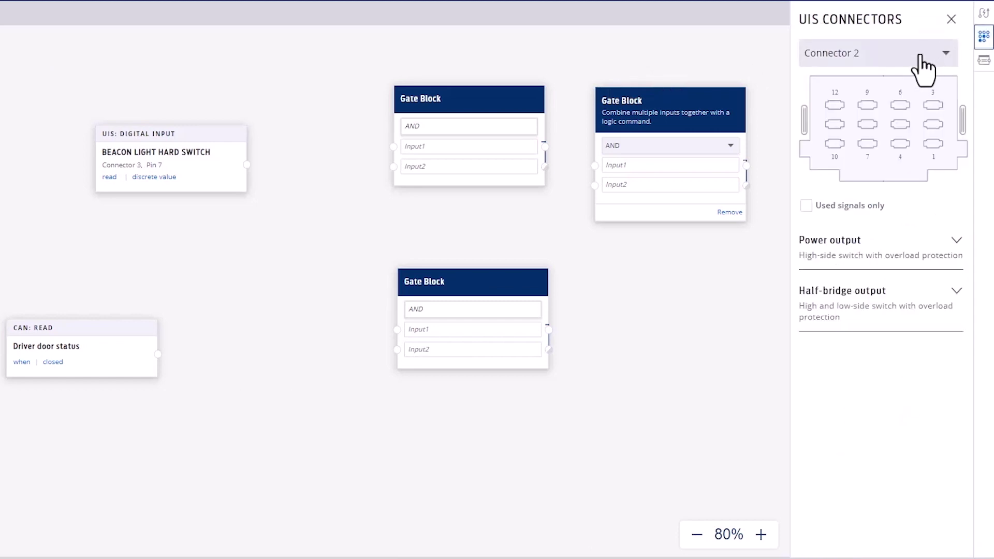
click(893, 264)
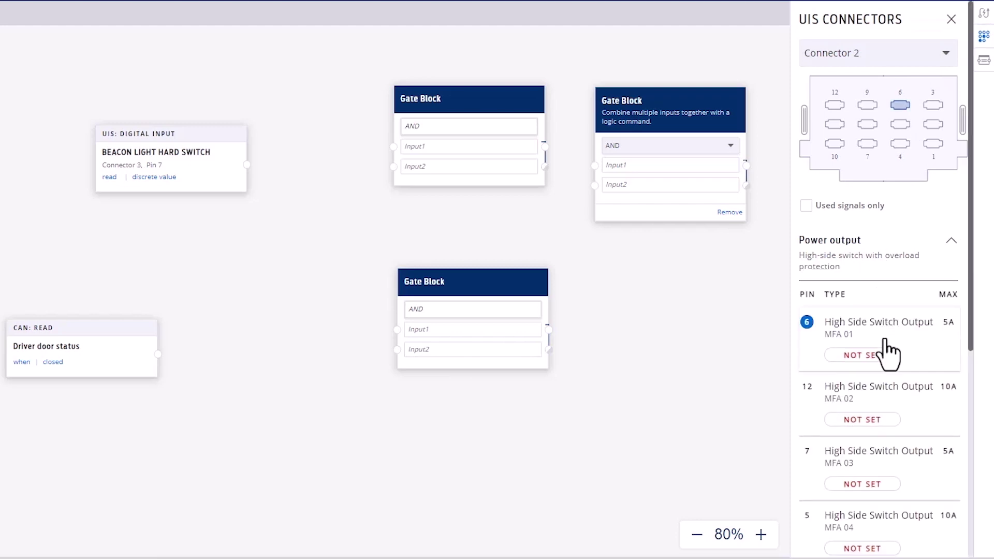
drag(886, 345, 713, 380)
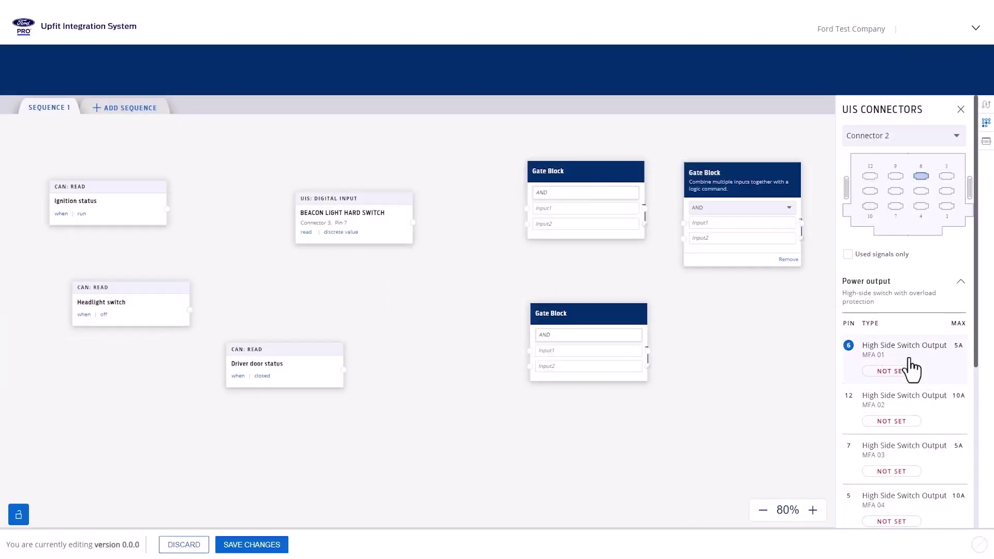
drag(776, 389, 692, 362)
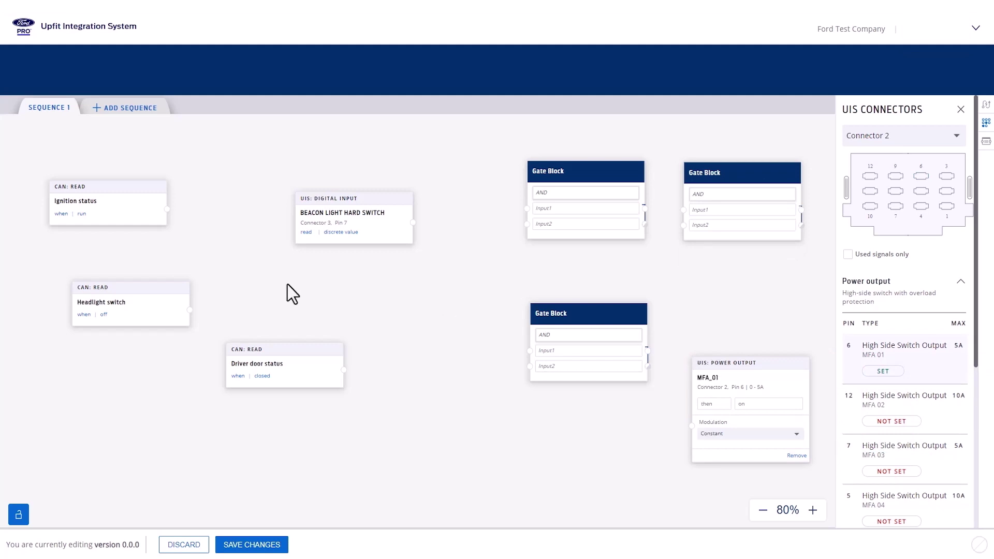
Step: Wire Ignition status and Headlight switch into the first AND gate's Input1 and Input2
drag(601, 172, 271, 177)
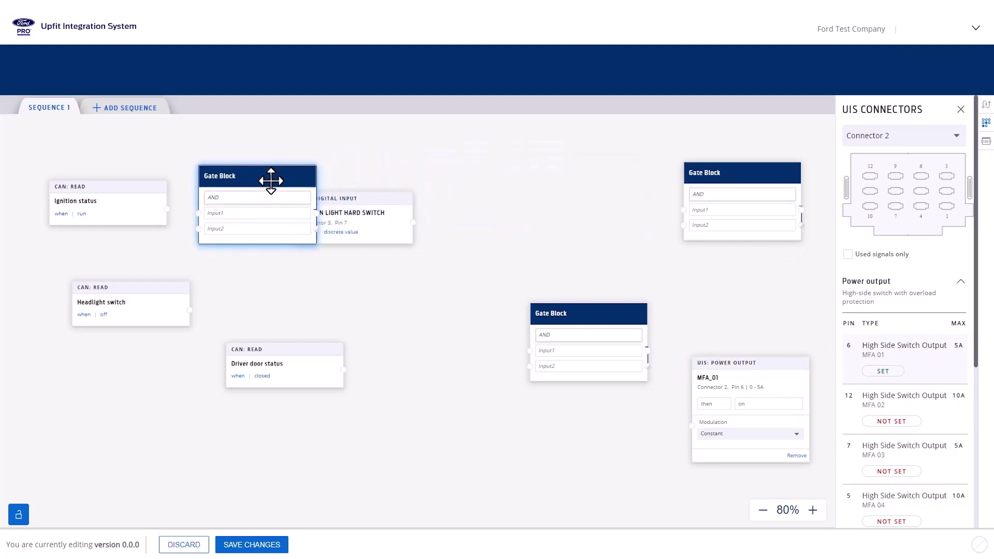
drag(365, 195, 450, 361)
drag(168, 209, 200, 216)
drag(155, 284, 126, 244)
drag(167, 272, 199, 231)
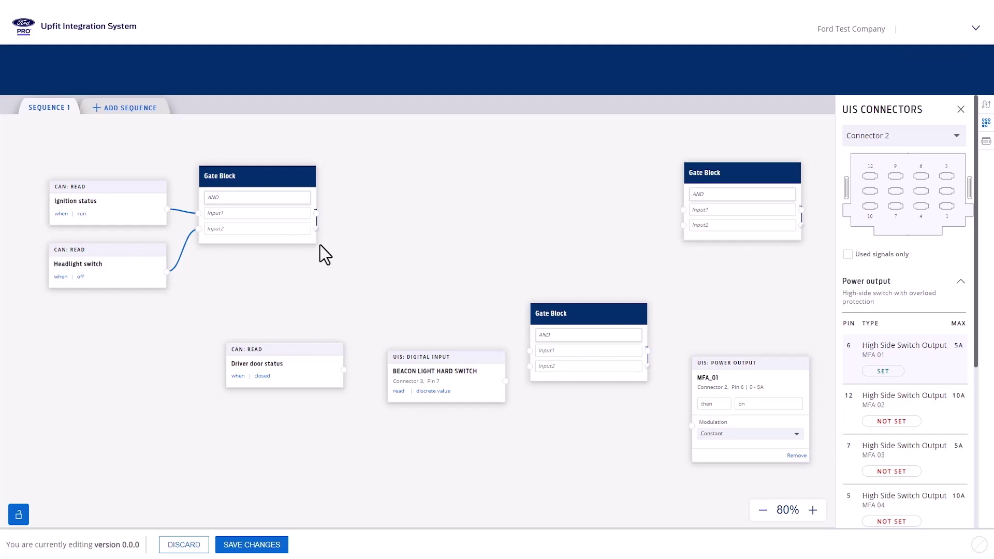
Step: Feed the first gate's output into the second AND gate, with Driver door status placed below it
drag(555, 305, 392, 164)
drag(316, 213, 368, 213)
drag(317, 362, 366, 229)
Step: Chain the second gate into the third AND gate and connect the beacon switch to its Input2
drag(751, 179, 608, 191)
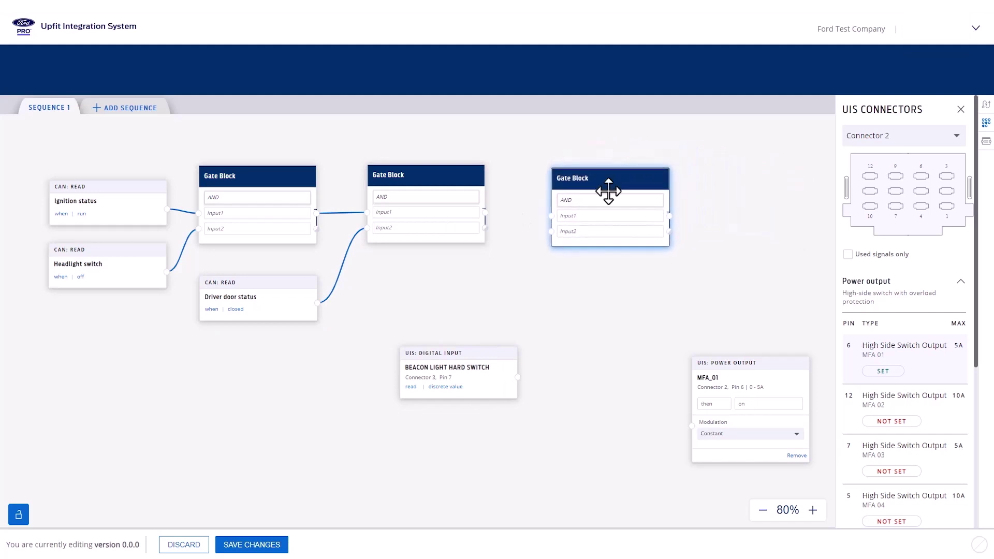
drag(479, 348, 446, 277)
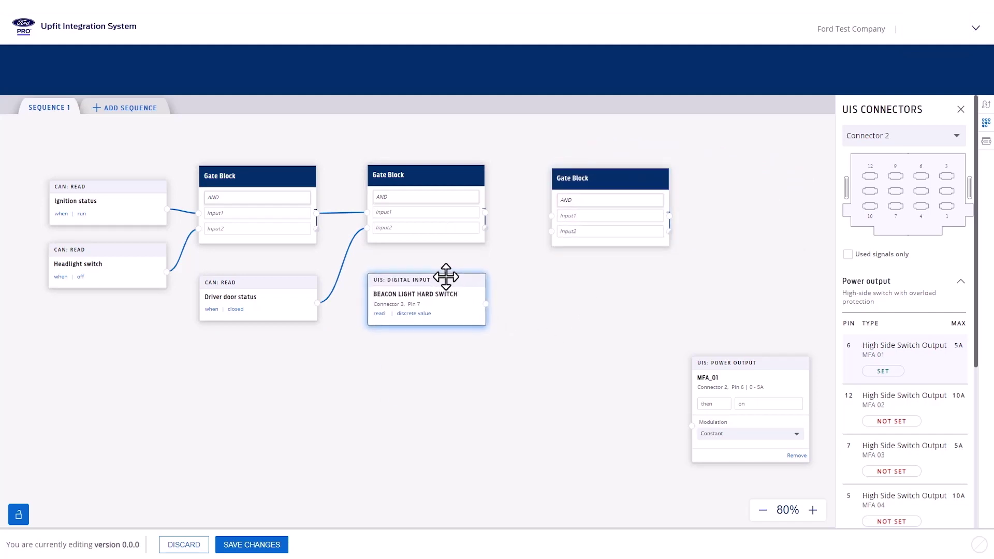
click(489, 204)
drag(489, 204, 556, 206)
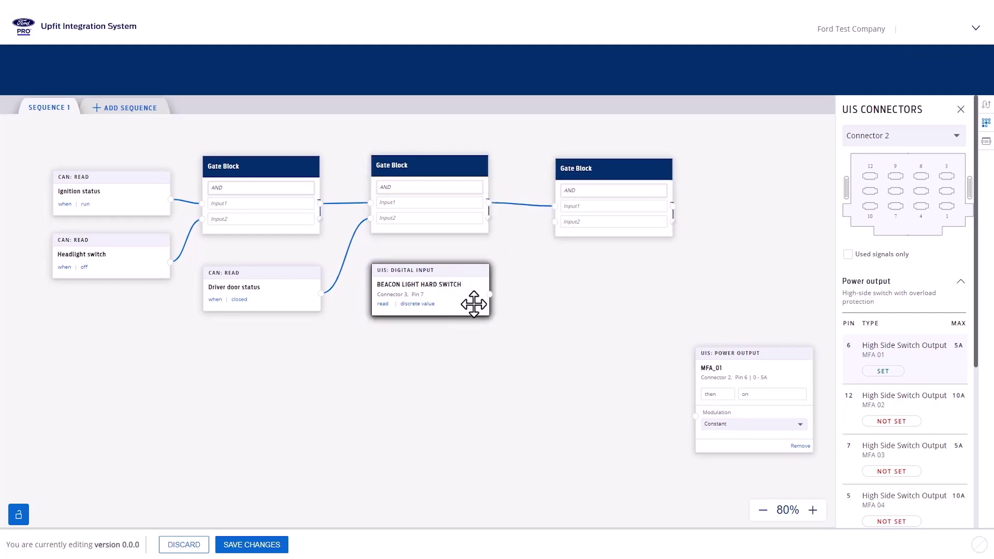
drag(489, 295, 554, 221)
Step: Connect the third gate's output to power output MFA_01 and save the sequence
drag(763, 349, 768, 175)
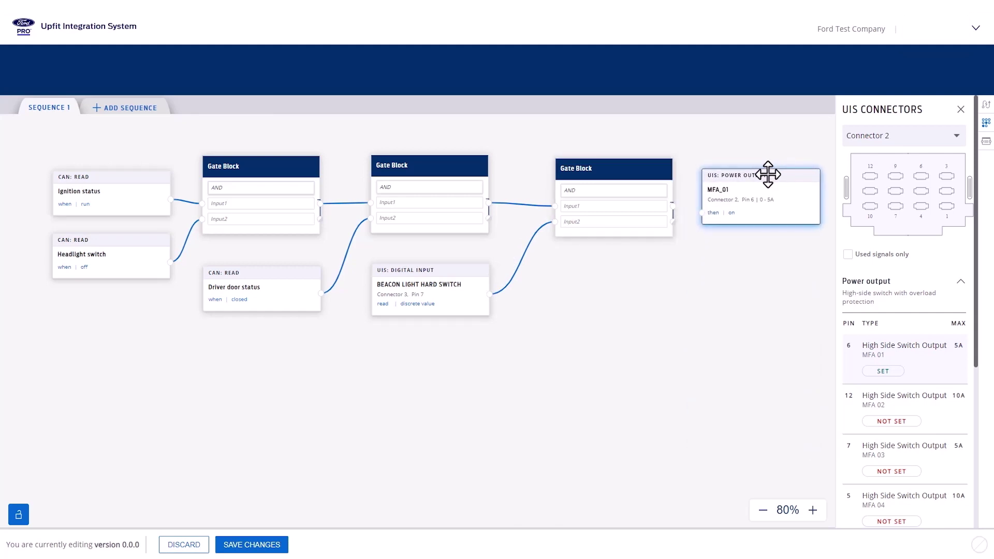
drag(674, 210, 703, 214)
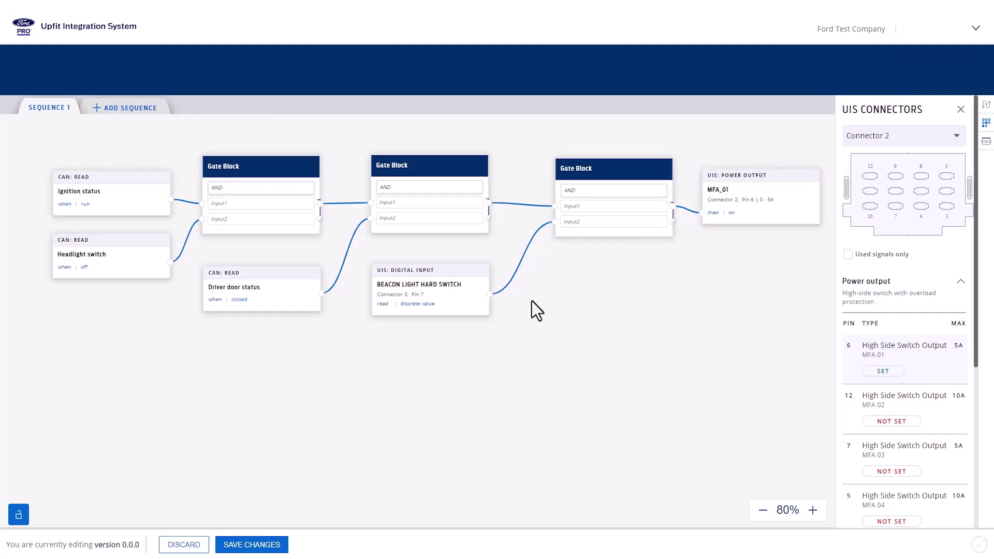
click(254, 550)
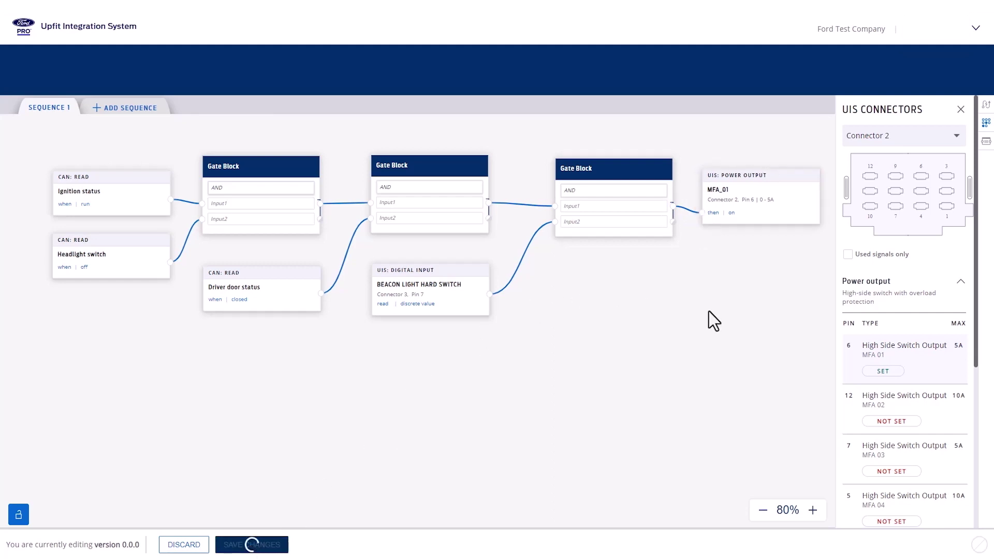